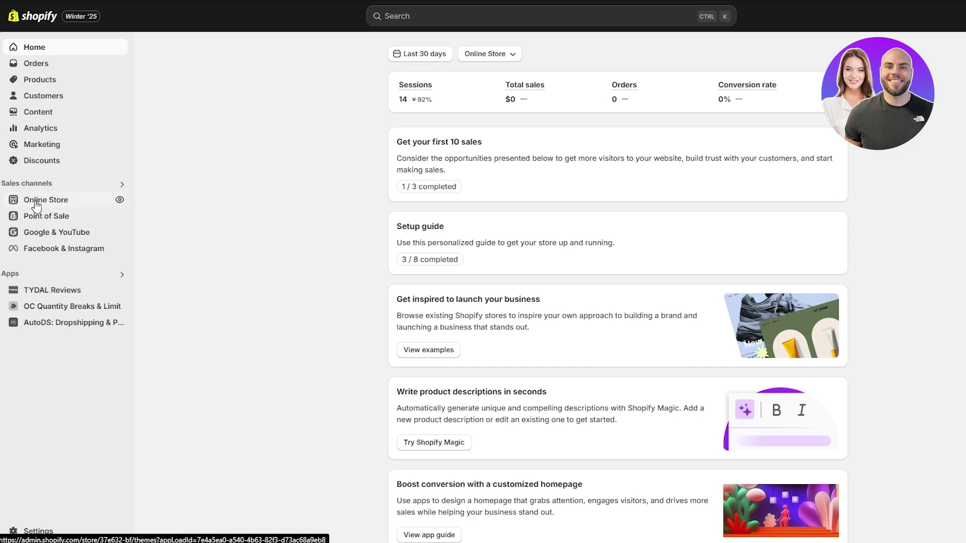
- Open the online store's theme library and visit the Theme Store to add a theme
left_click(35, 203)
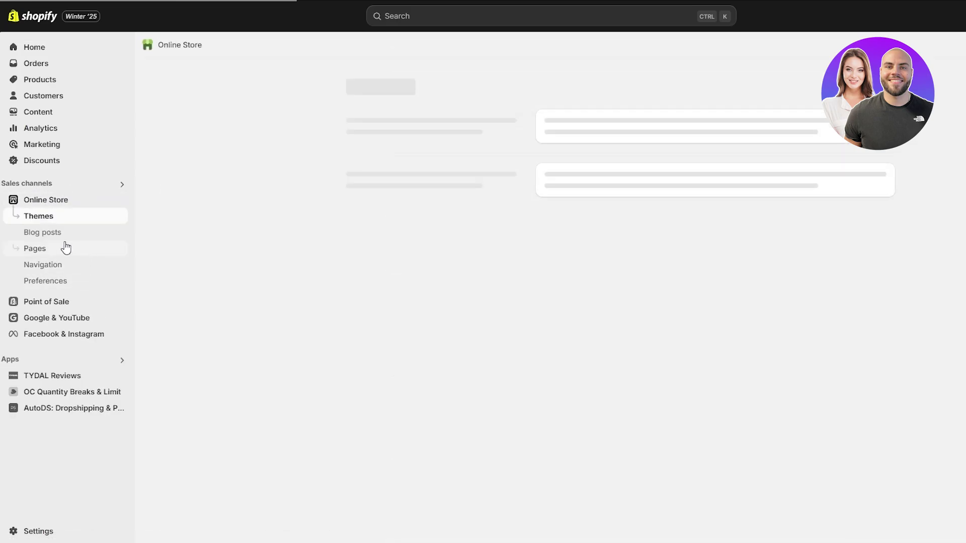
scroll(550, 216, "down", 5)
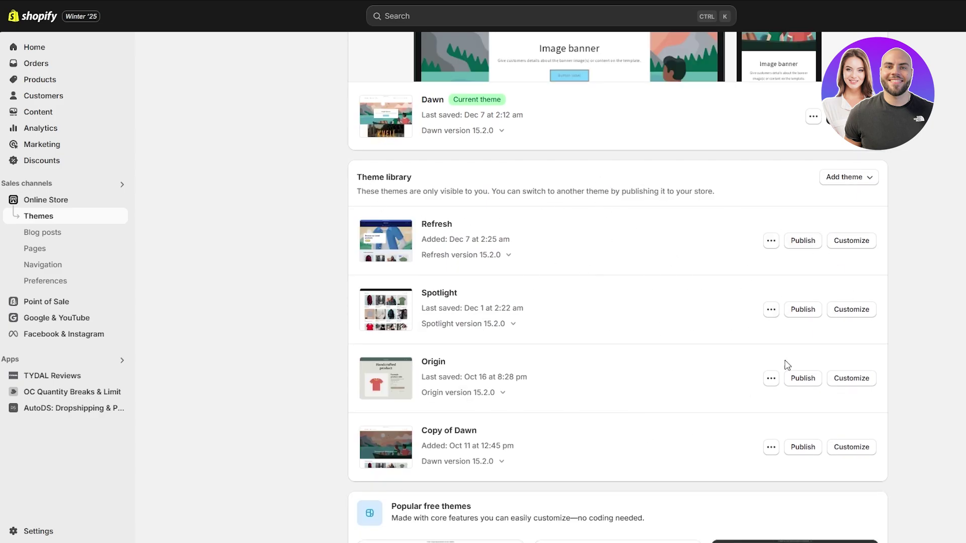
left_click(872, 184)
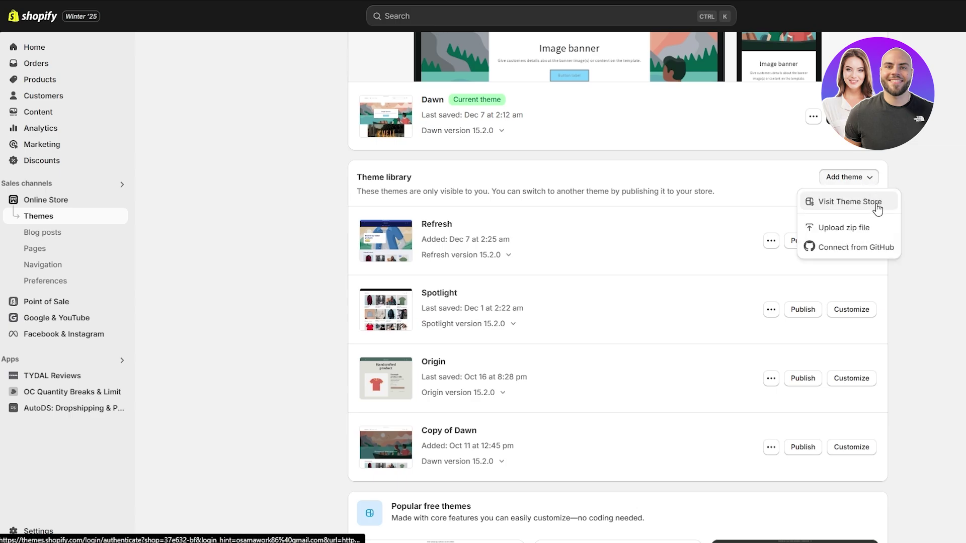
left_click(876, 204)
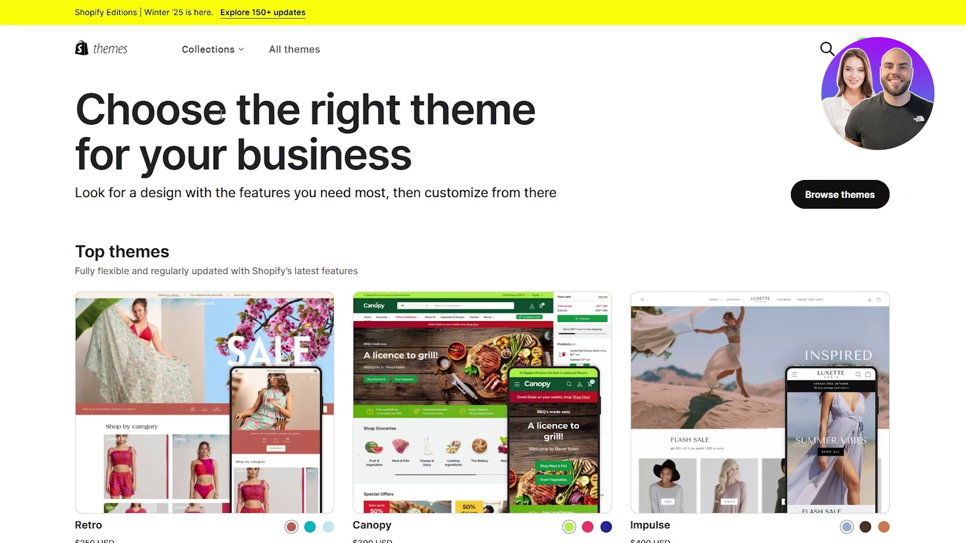
- Search the Theme Store for "TRADE" and add the Trade theme to the store's theme library
left_click(826, 49)
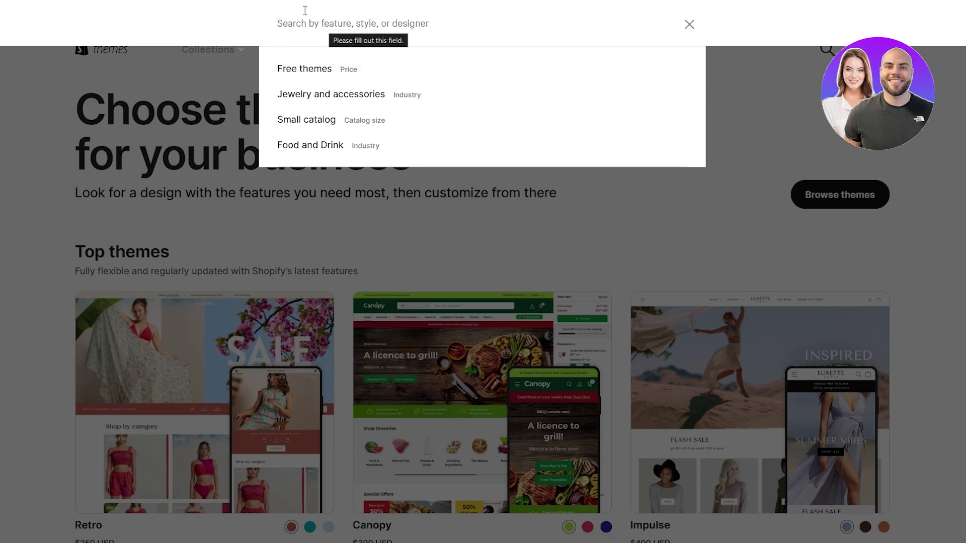
type("TRADE")
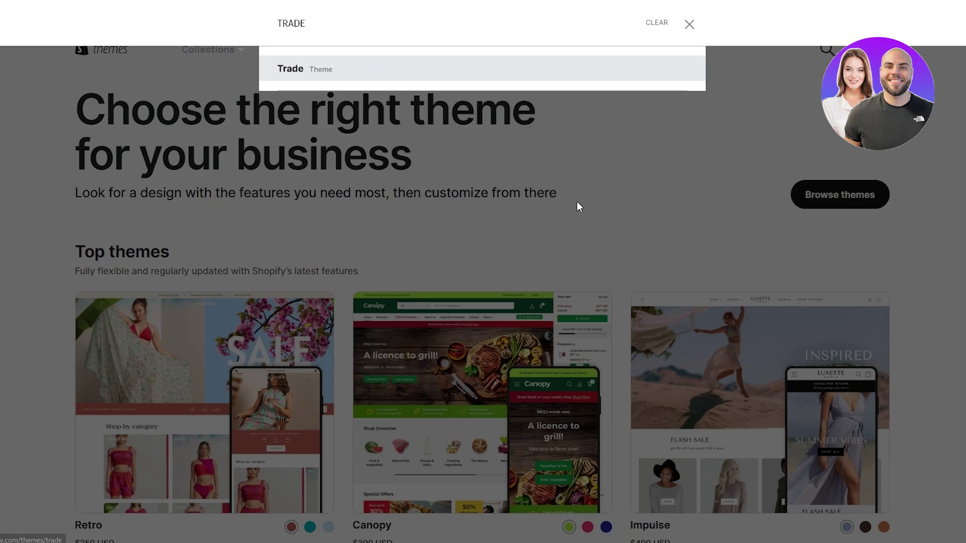
key("Return")
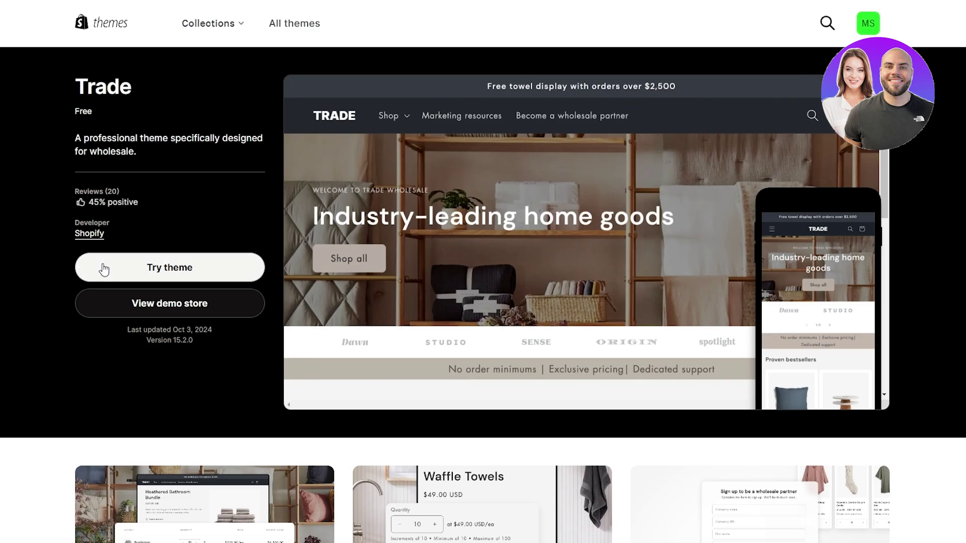
left_click(217, 270)
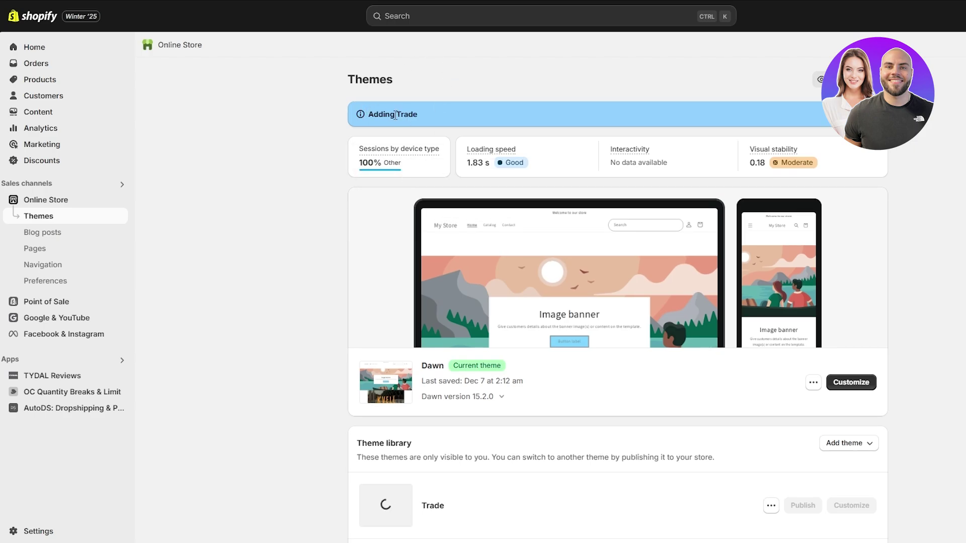
- Preview the newly added Trade theme and look through its home page
scroll(380, 112, "down", 5)
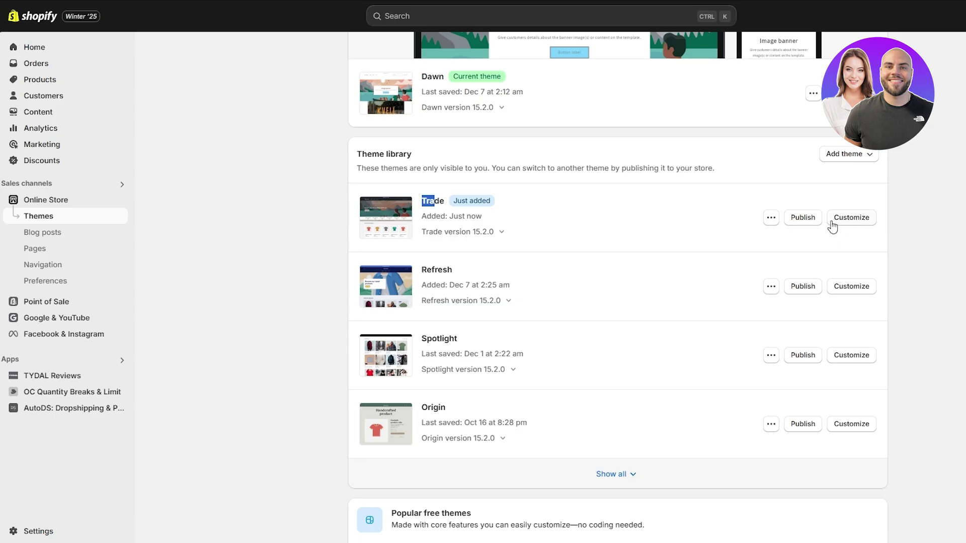
left_click(770, 224)
left_click(770, 224)
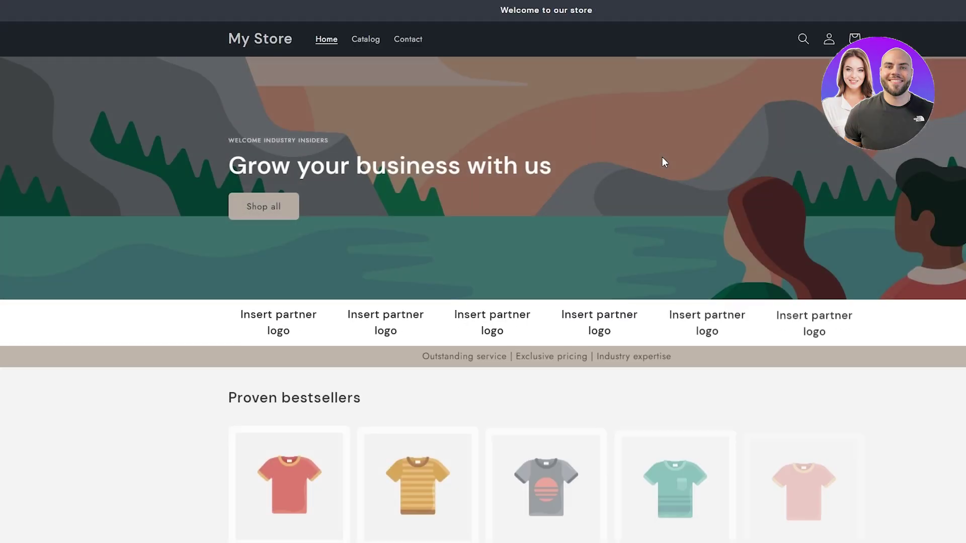
scroll(662, 157, "down", 3)
scroll(373, 326, "down", 10)
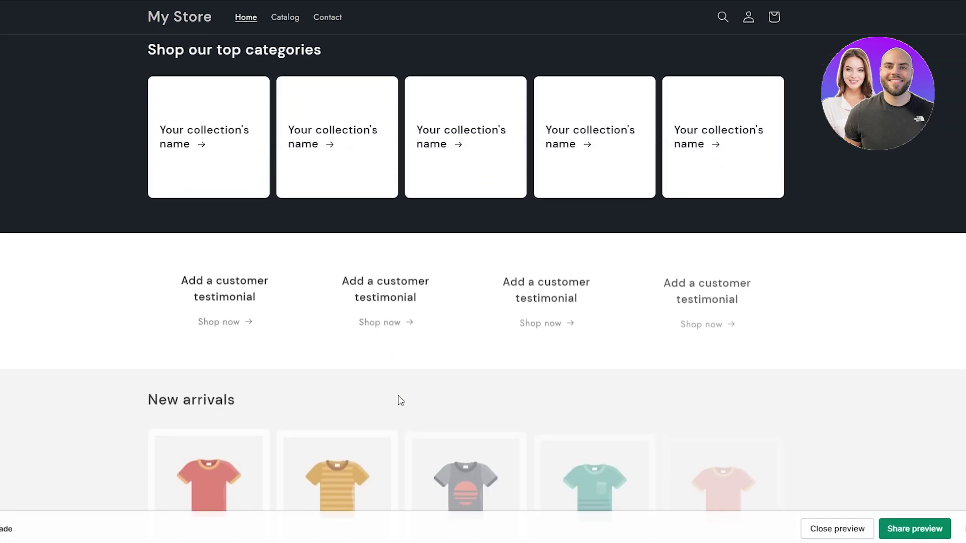
scroll(400, 400, "up", 9)
scroll(400, 400, "up", 4)
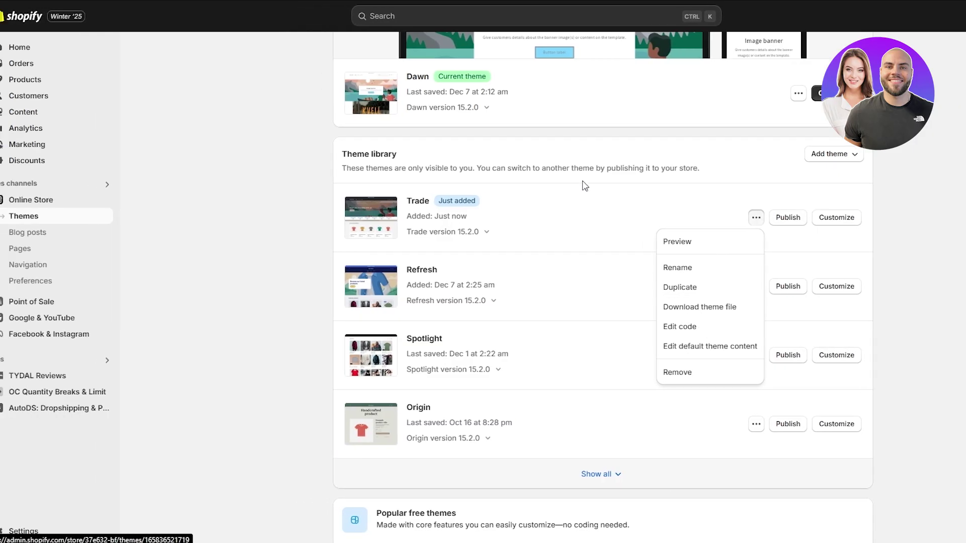
- Open the Trade theme for customization and look over the default sections of its home page
left_click(581, 187)
left_click(861, 219)
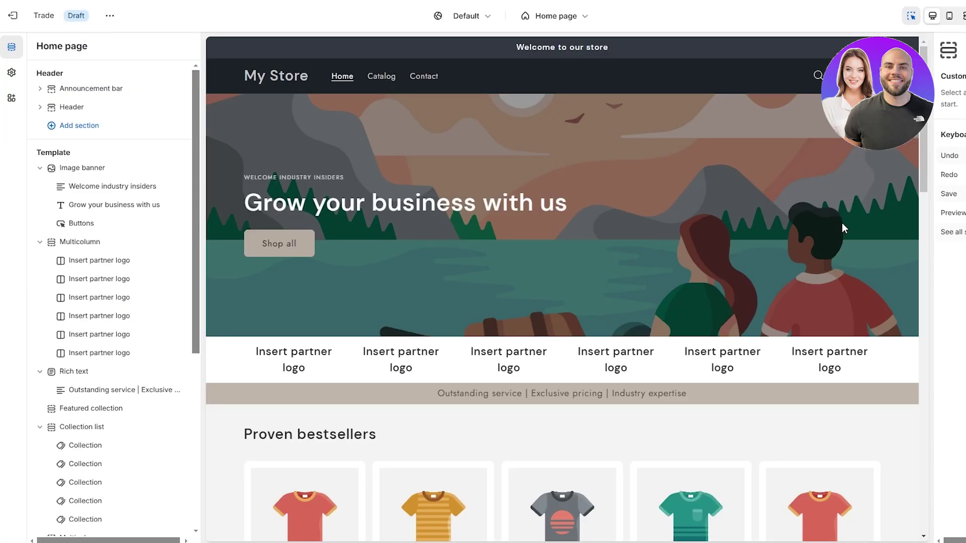
scroll(603, 317, "down", 9)
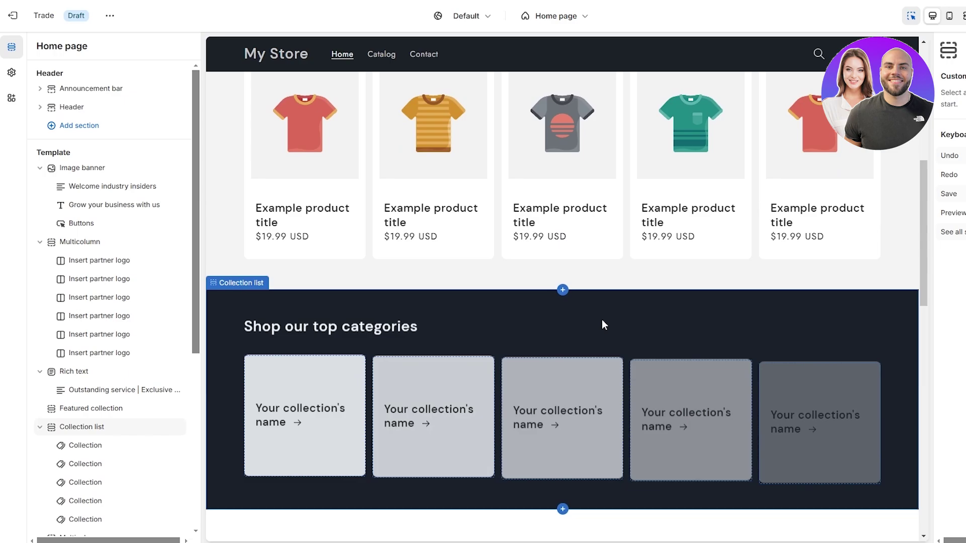
scroll(602, 322, "up", 9)
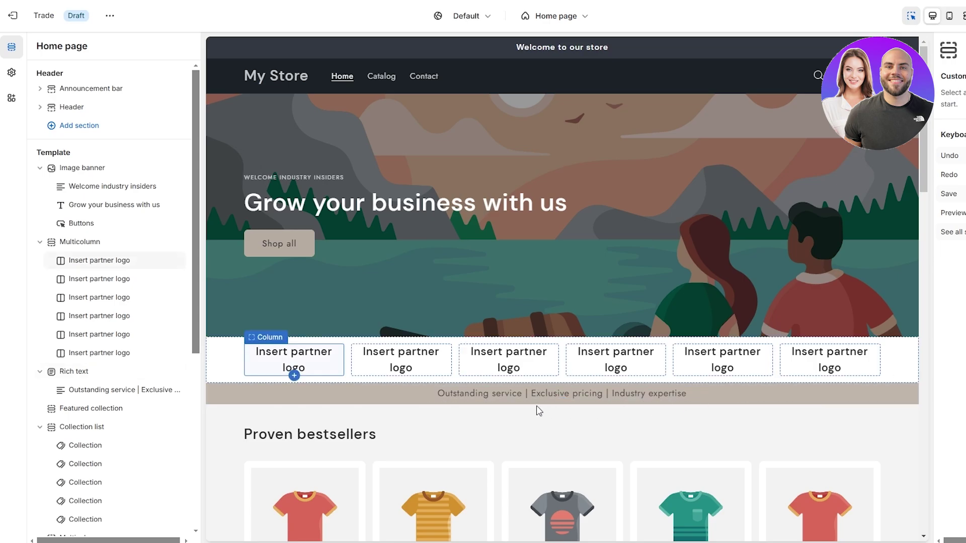
scroll(624, 185, "down", 1)
scroll(623, 191, "down", 5)
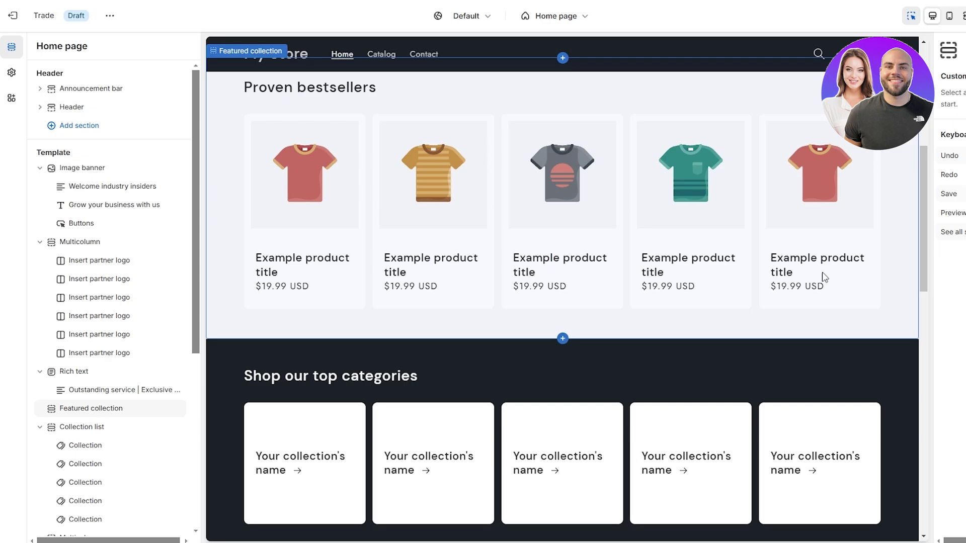
scroll(600, 244, "down", 6)
scroll(592, 251, "up", 8)
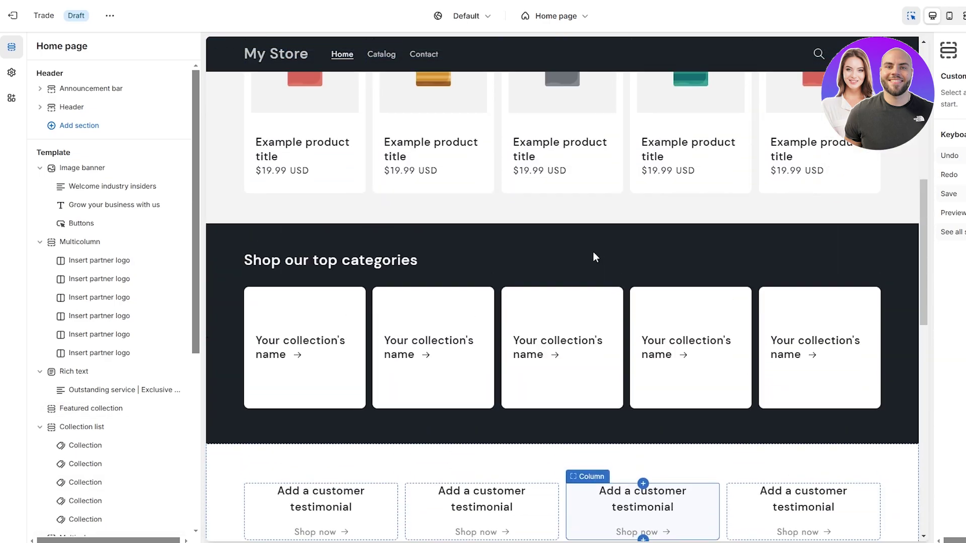
scroll(406, 317, "down", 7)
scroll(405, 317, "up", 7)
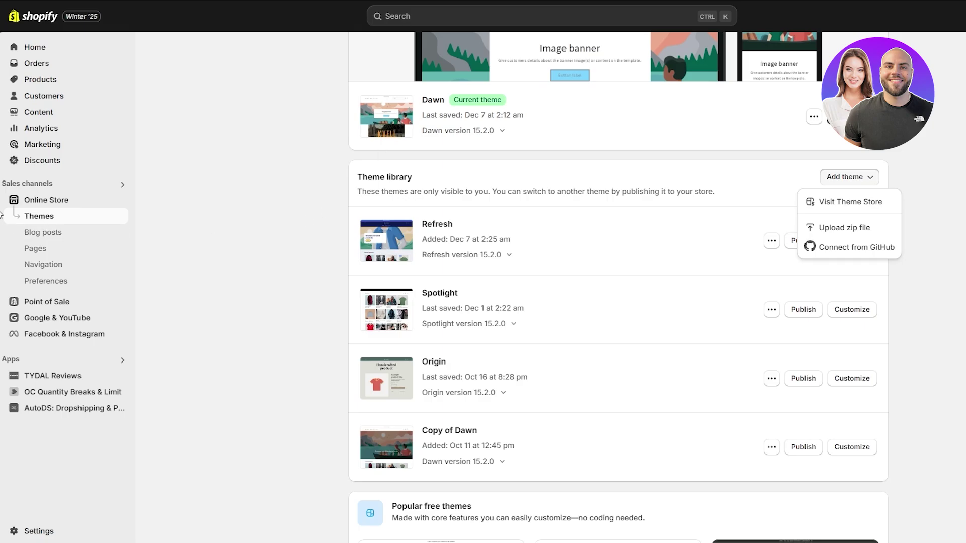
- Open the store's product list in the admin and look through the products
left_click(50, 83)
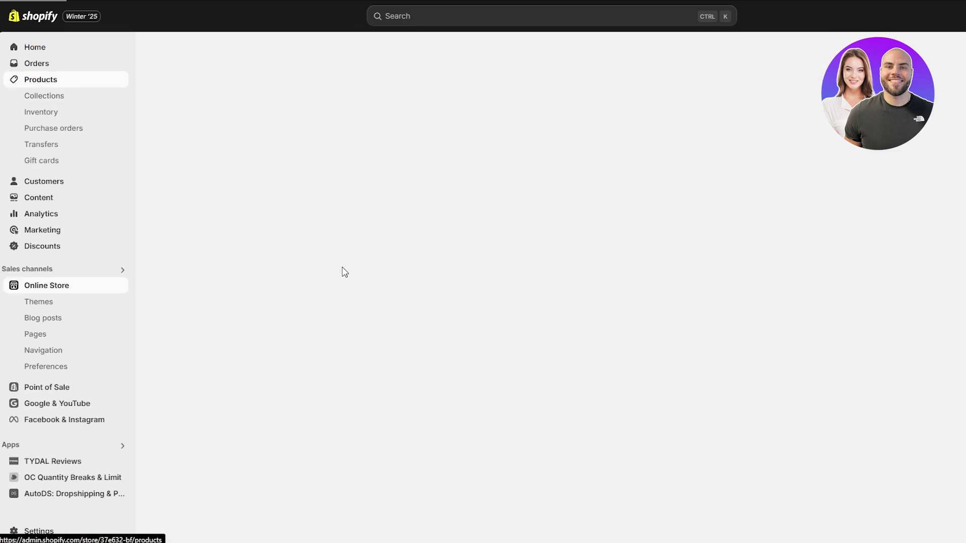
scroll(225, 270, "down", 3)
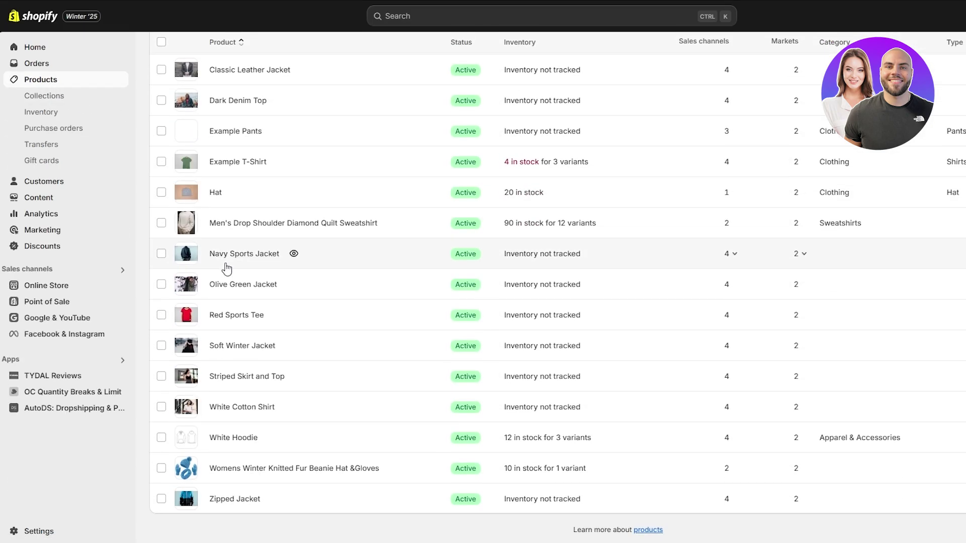
scroll(227, 269, "up", 5)
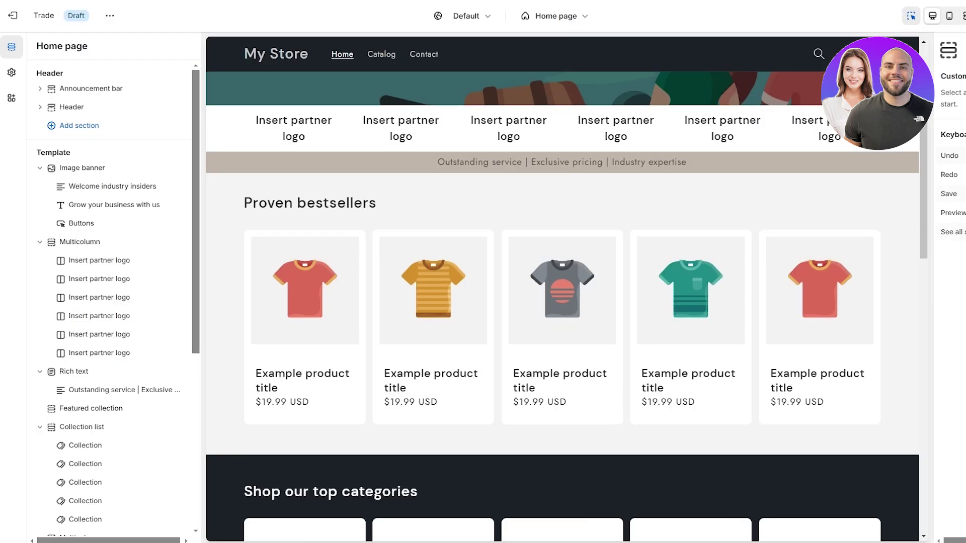
- Select the image banner section of the Trade home page and review the template's section list down to the footer
scroll(520, 443, "down", 5)
scroll(509, 447, "up", 7)
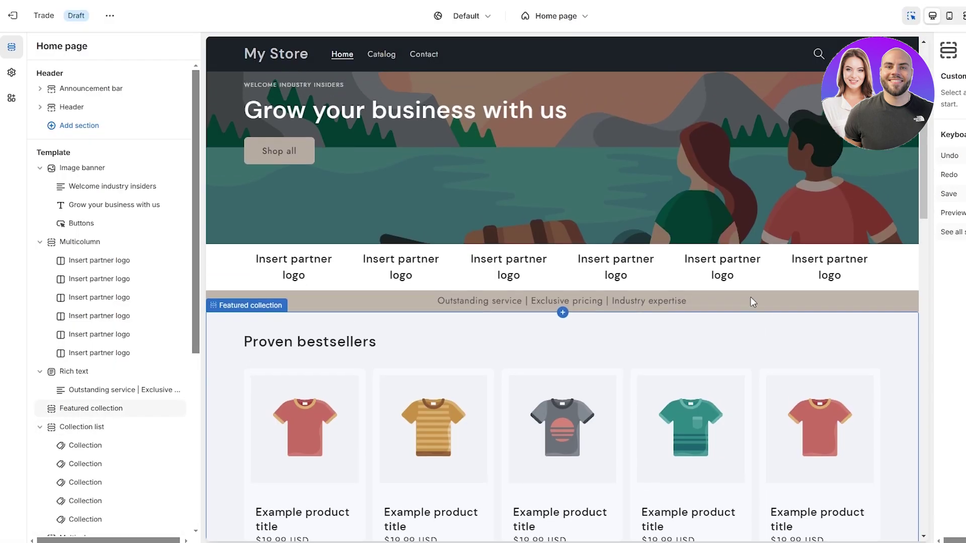
scroll(752, 302, "up", 2)
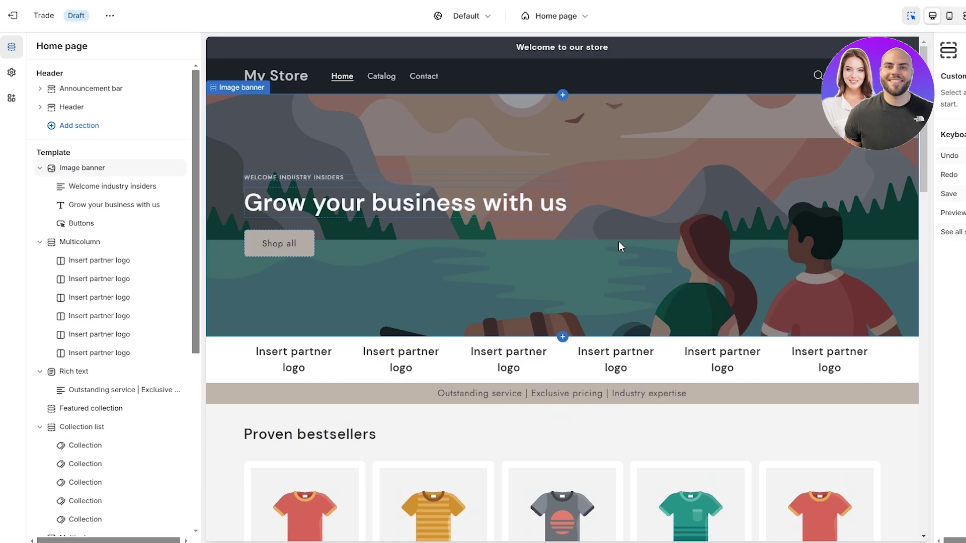
left_click(85, 169)
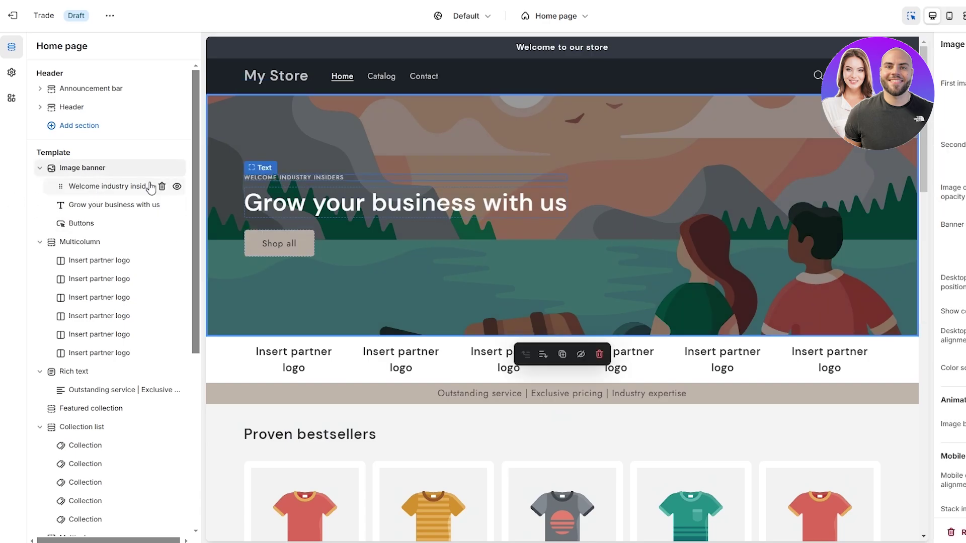
scroll(119, 402, "down", 6)
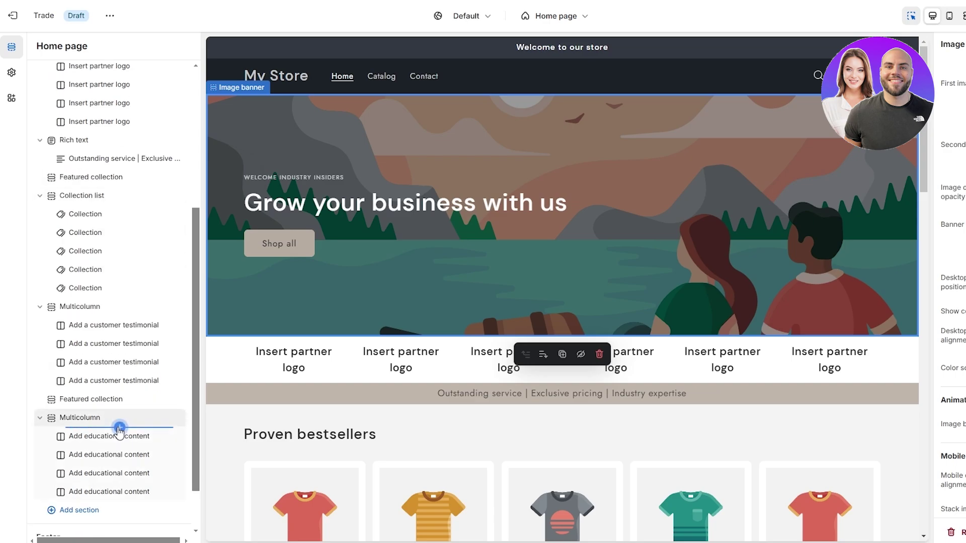
scroll(752, 290, "down", 3)
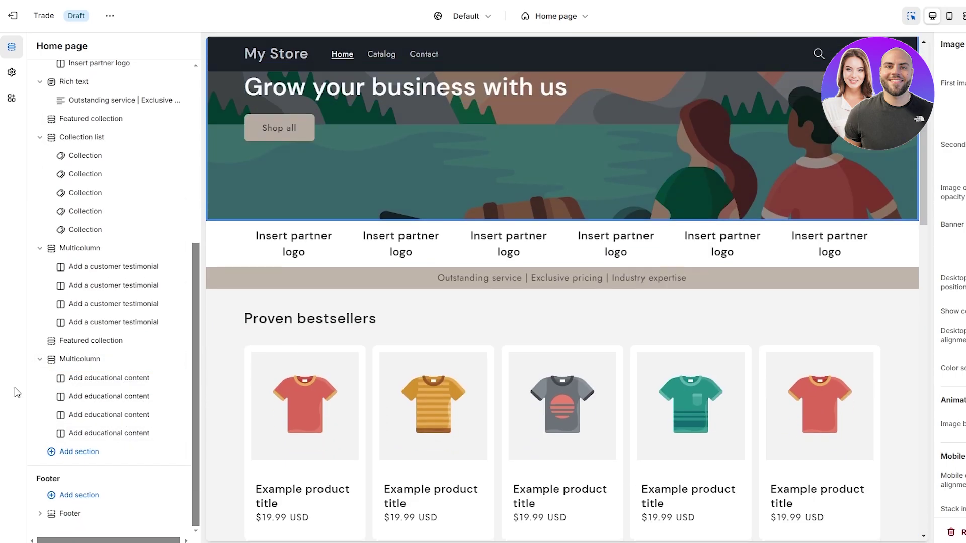
scroll(157, 360, "up", 6)
scroll(614, 196, "up", 3)
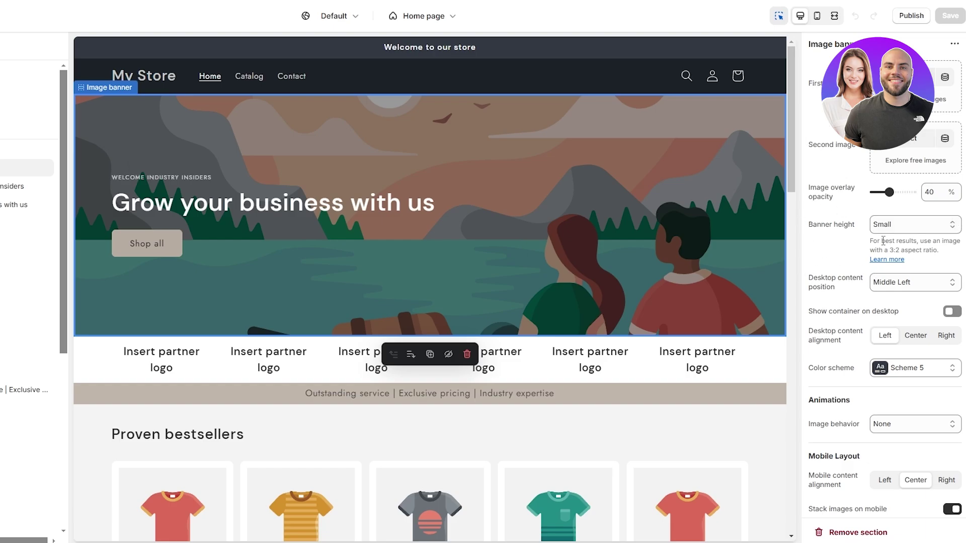
- Set the image banner's image behavior animation to Ambient movement
scroll(837, 362, "down", 2)
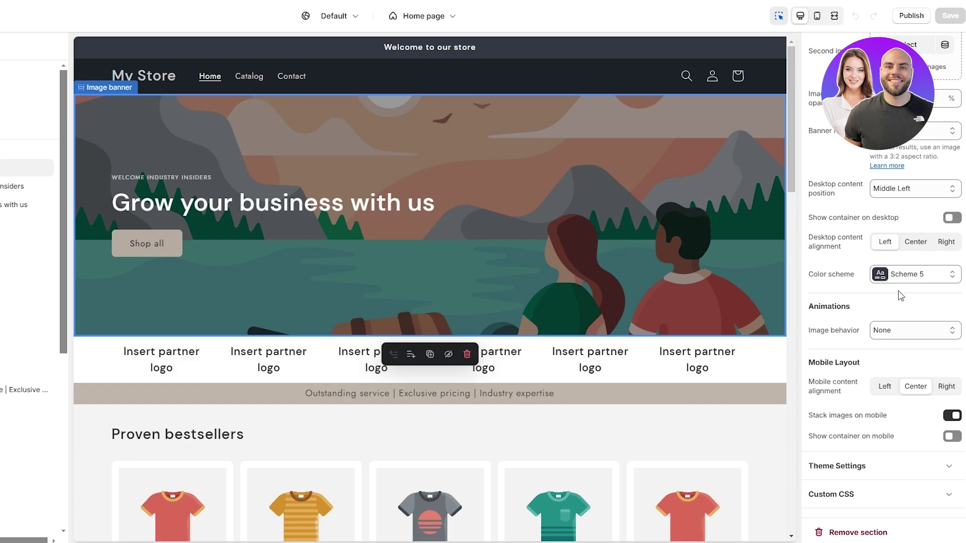
left_click(903, 330)
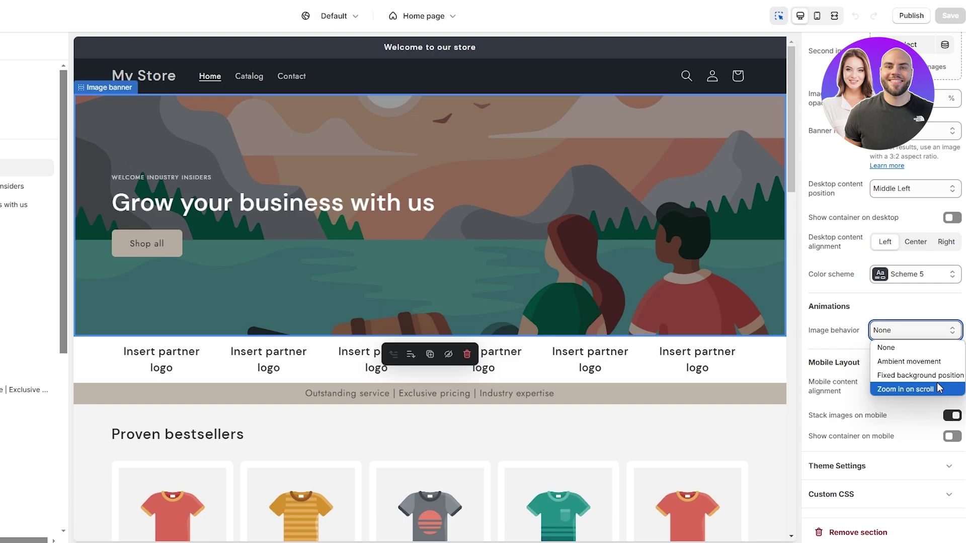
left_click(932, 364)
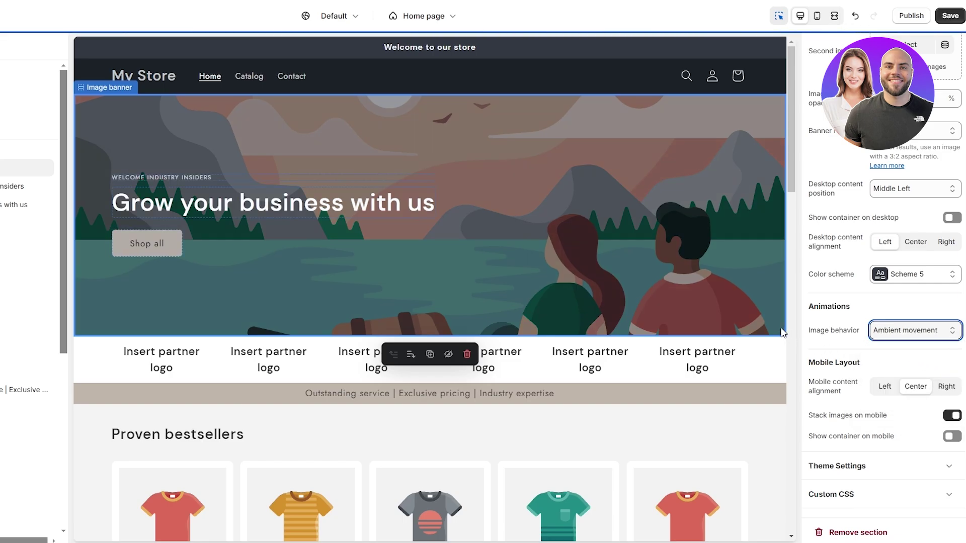
left_click(853, 347)
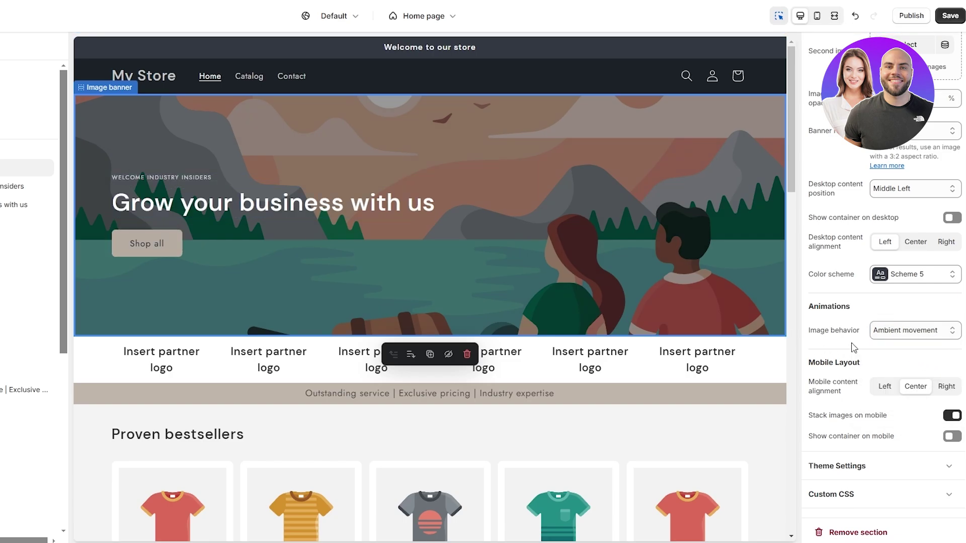
- Open the image library for the image banner's first image and look through the stored files
scroll(837, 218, "up", 2)
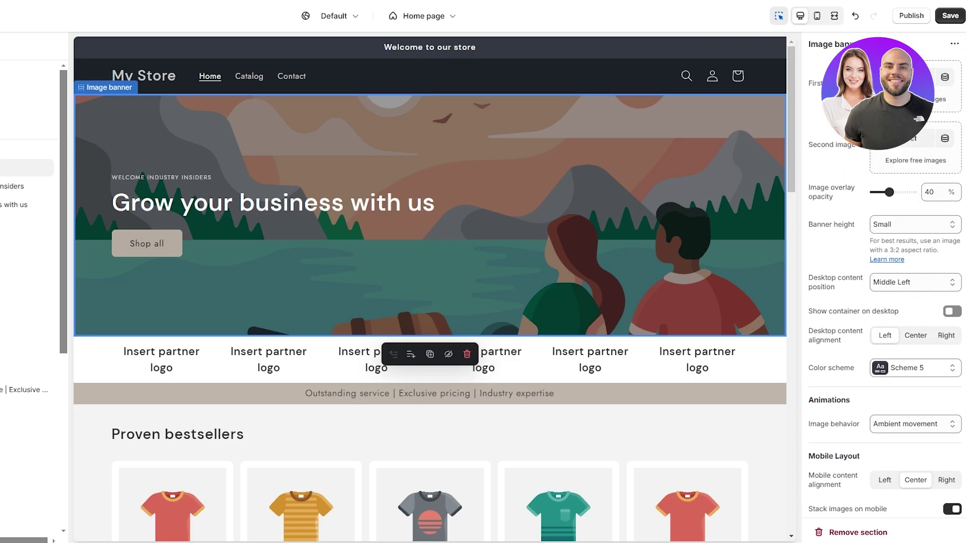
left_click(901, 77)
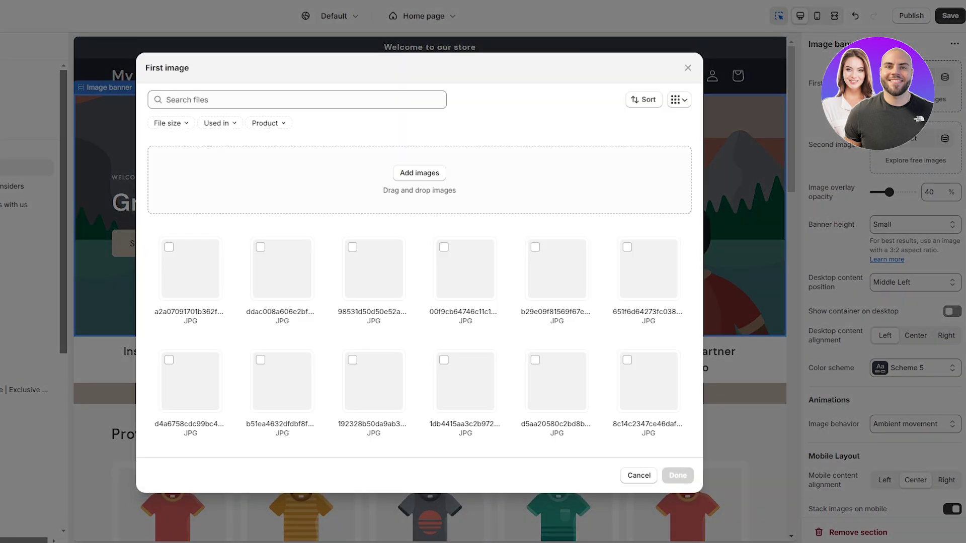
scroll(389, 357, "down", 5)
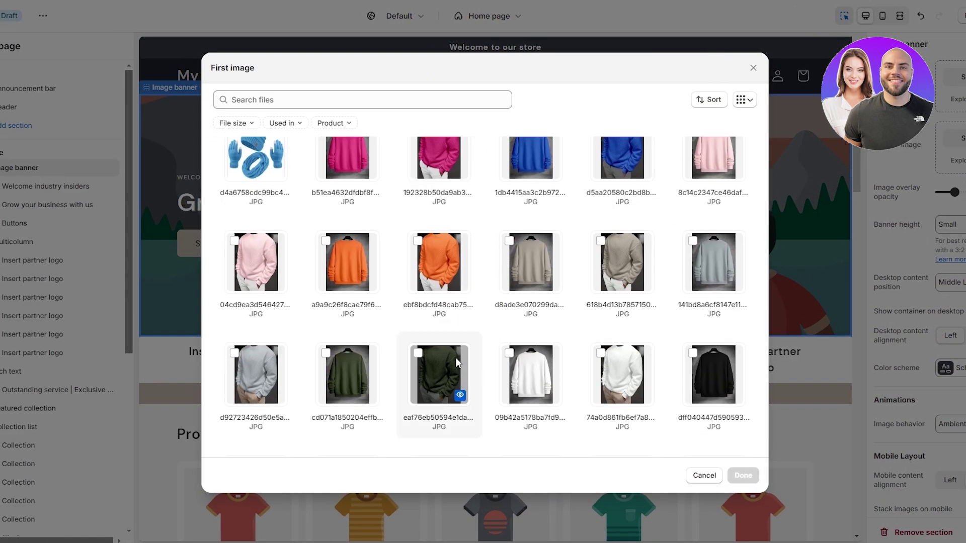
scroll(549, 323, "down", 5)
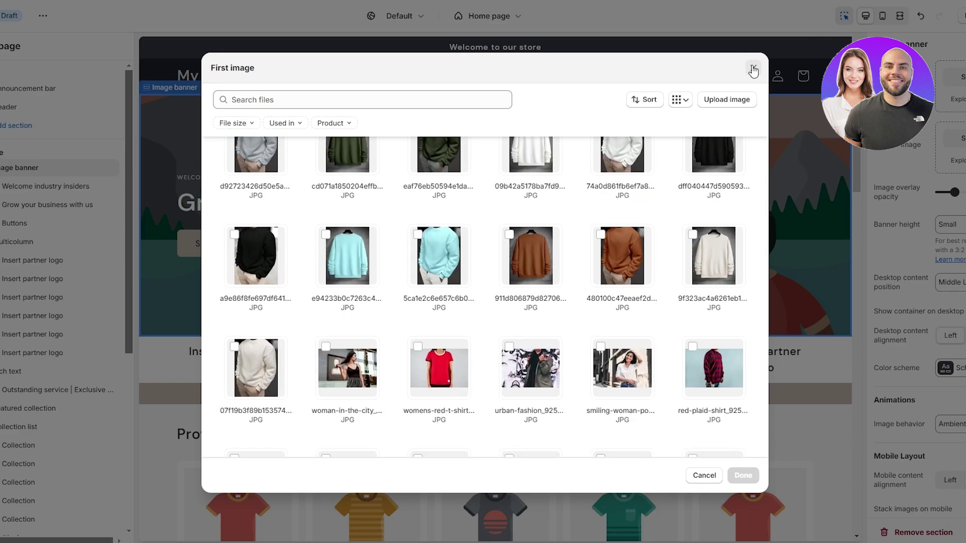
left_click(753, 68)
- Try to add an entry to the custom_Video metaobject as the dynamic source for the banner's first image
left_click(944, 78)
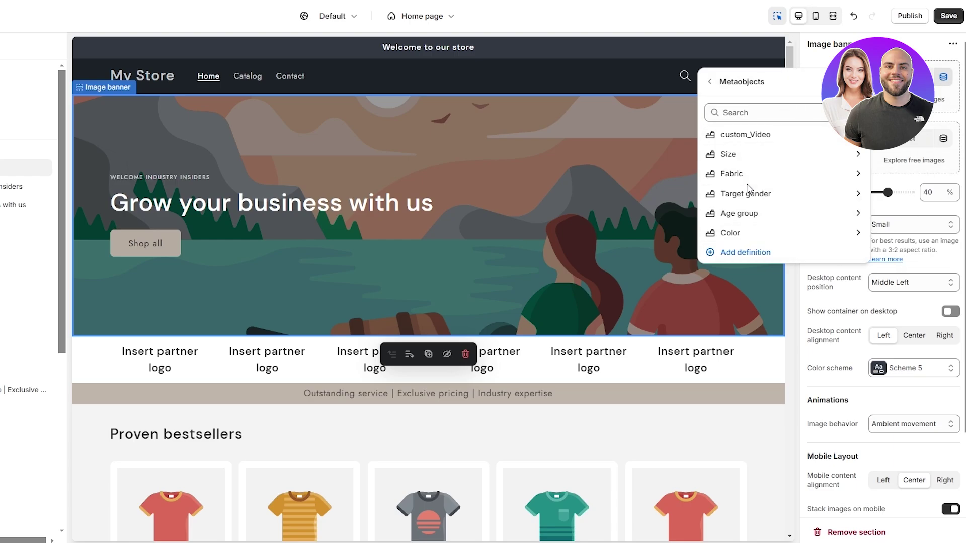
left_click(780, 134)
left_click(772, 171)
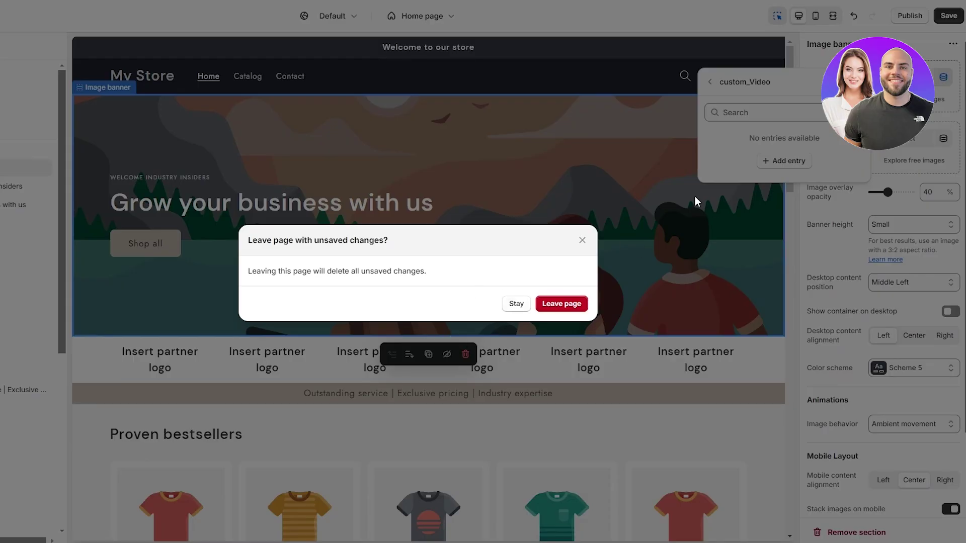
left_click(717, 82)
left_click(709, 82)
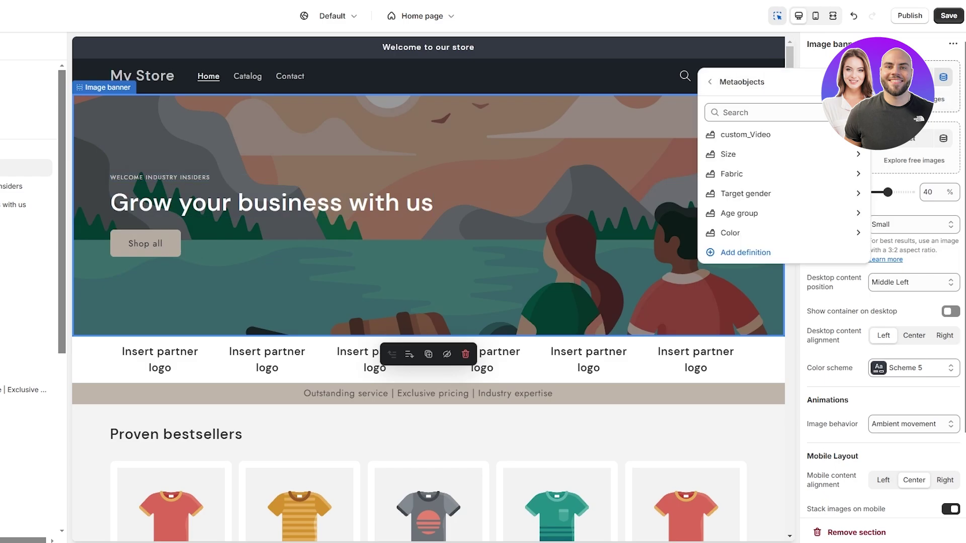
- Compare the library images available for the banner's first image and check the option to upload one
left_click(905, 76)
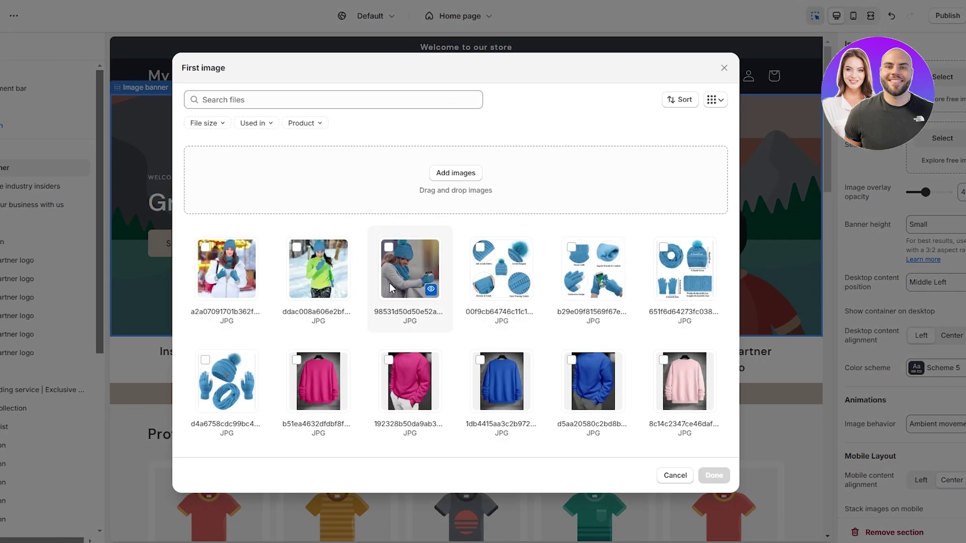
scroll(391, 287, "down", 15)
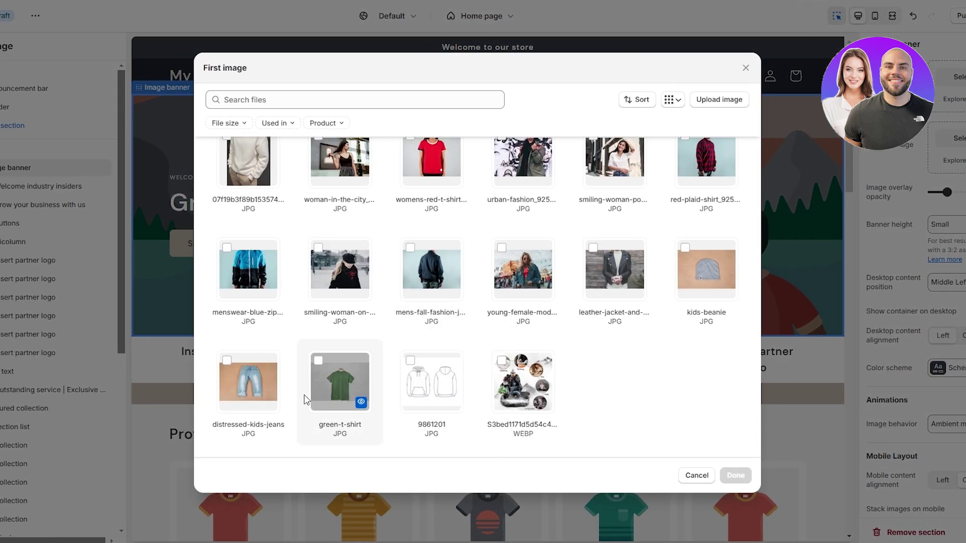
scroll(289, 402, "up", 1)
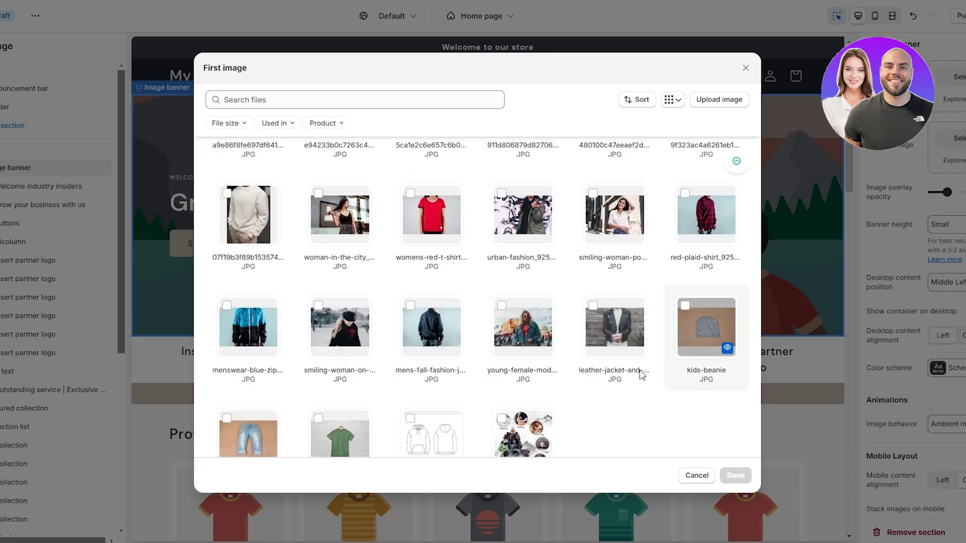
scroll(632, 373, "down", 1)
scroll(670, 334, "up", 3)
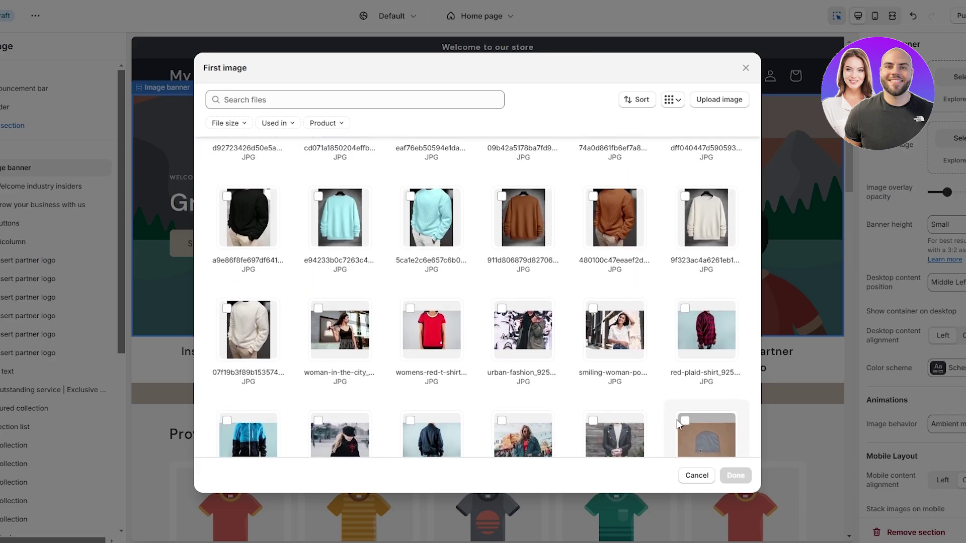
scroll(664, 418, "down", 3)
scroll(654, 409, "up", 4)
scroll(553, 352, "up", 2)
scroll(443, 297, "up", 4)
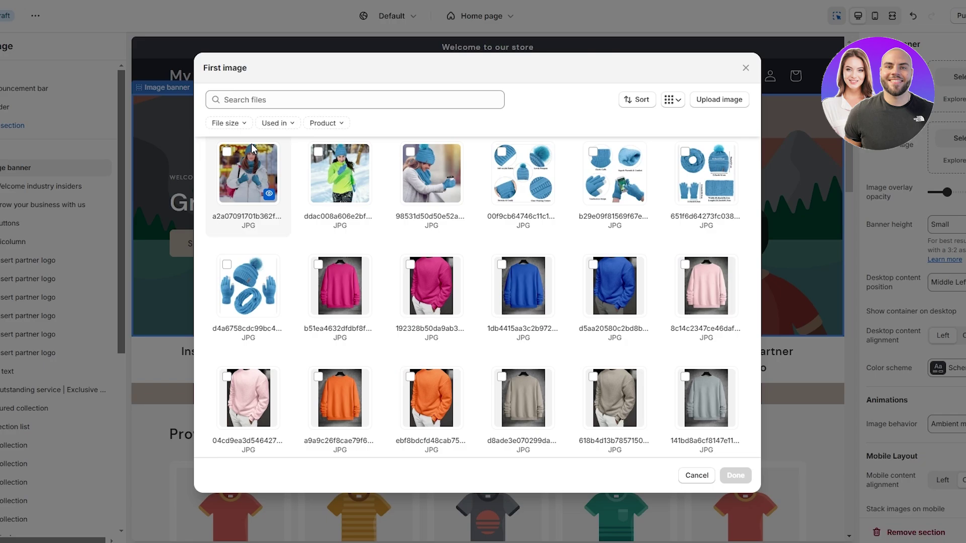
scroll(654, 382, "down", 10)
scroll(621, 360, "down", 3)
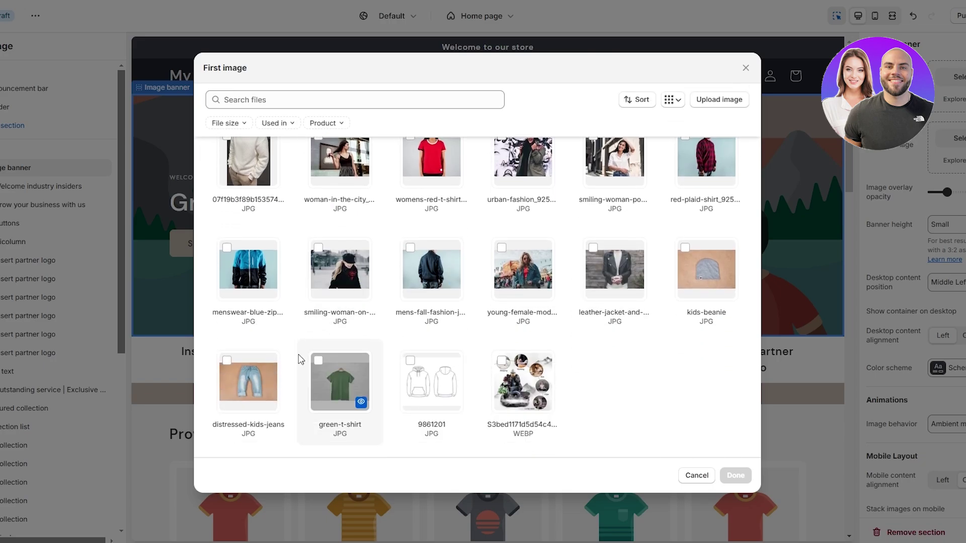
left_click(720, 100)
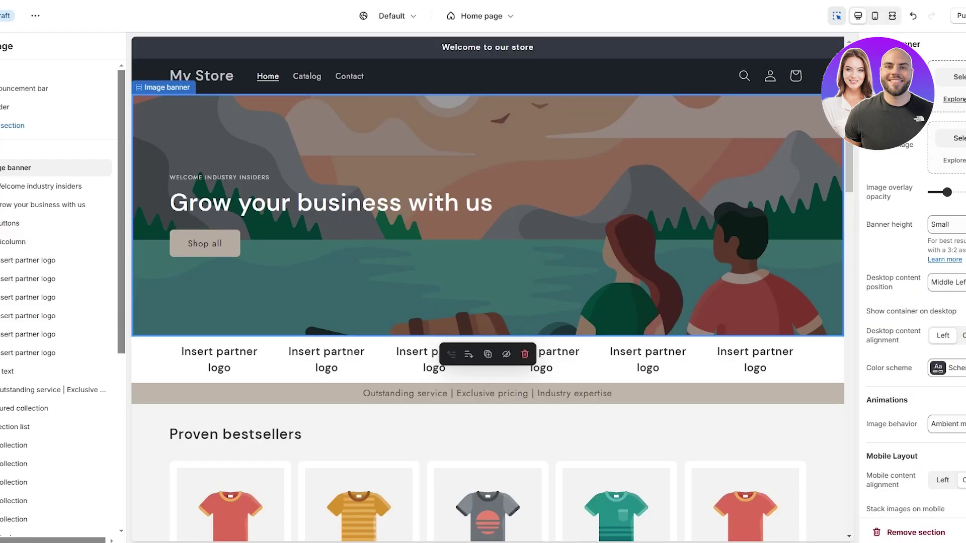
- Set the urban-fashion photo from the image library as the image banner's first image
scroll(567, 327, "down", 5)
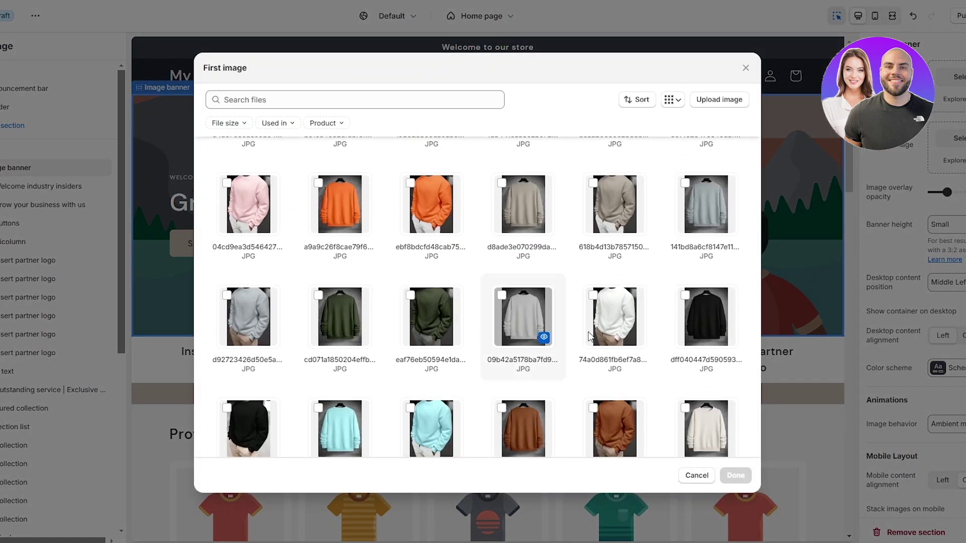
scroll(651, 335, "down", 5)
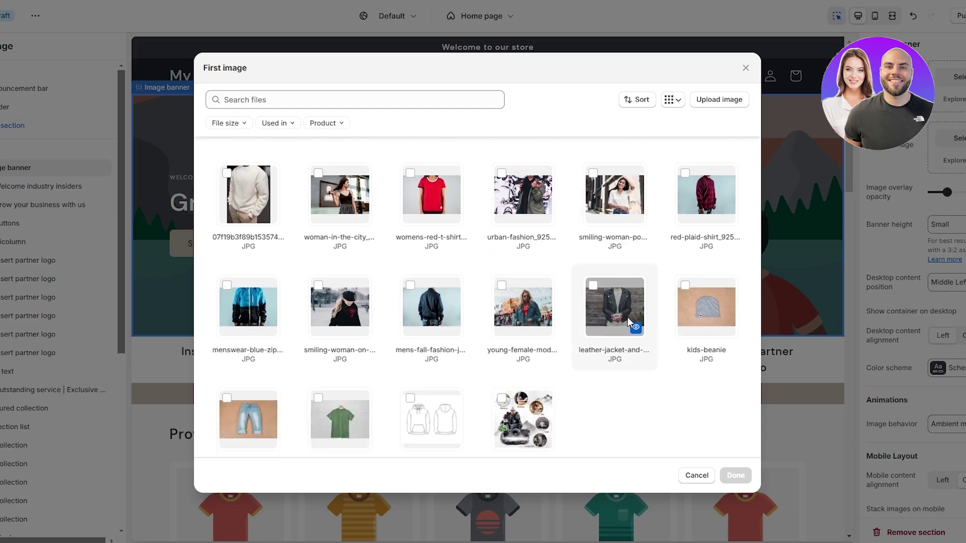
left_click(653, 338)
left_click(528, 199)
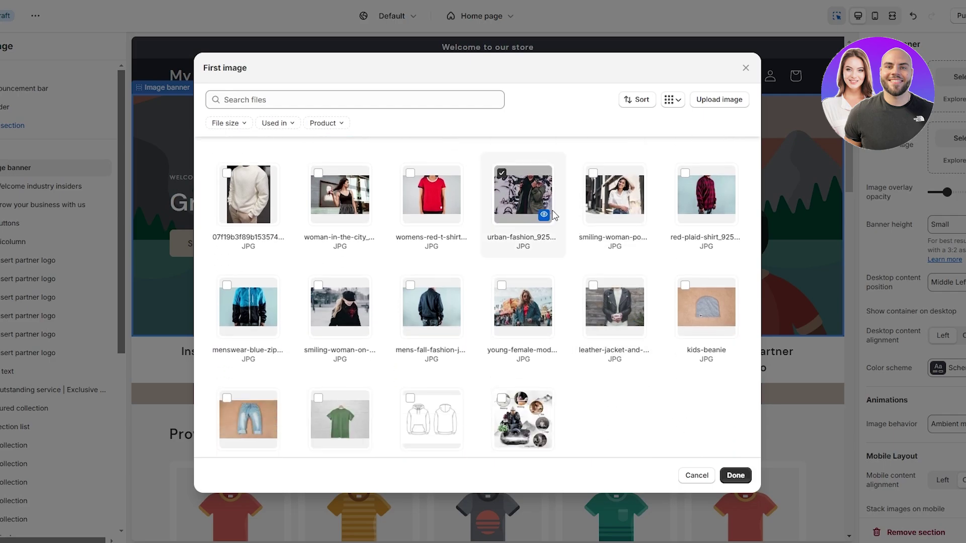
left_click(735, 475)
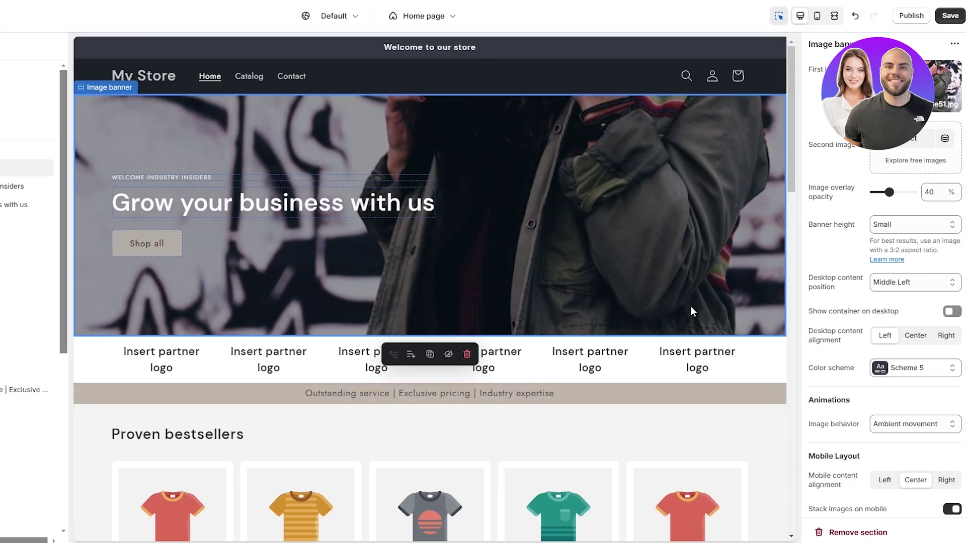
- Set the image banner's image behavior to Zoom in on scroll and preview the effect on the home page
scroll(885, 383, "down", 1)
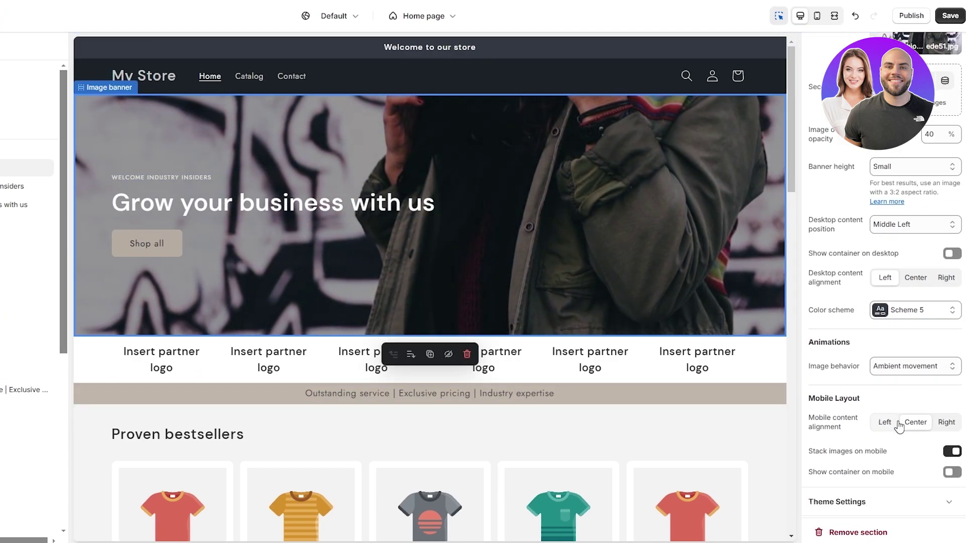
left_click(908, 366)
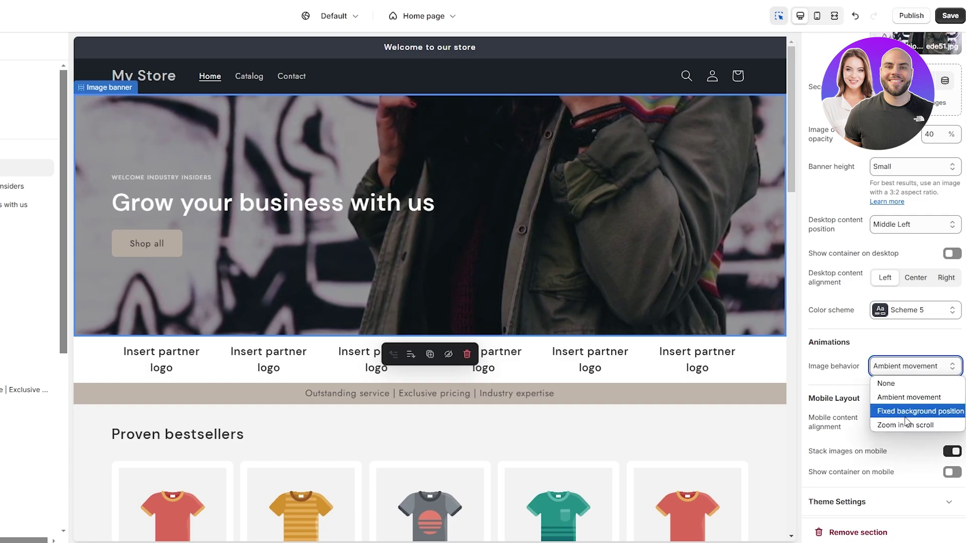
left_click(910, 425)
scroll(687, 109, "down", 3)
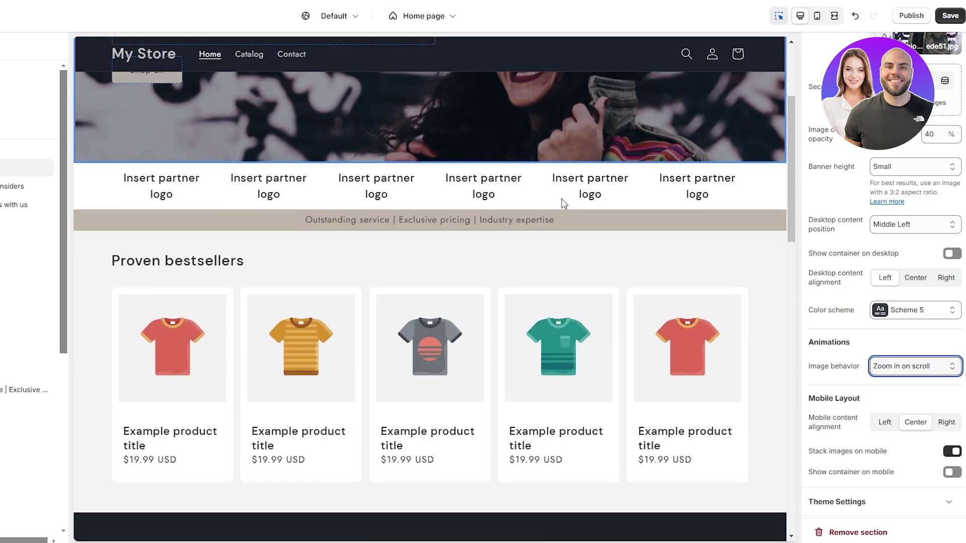
scroll(644, 147, "up", 3)
scroll(554, 185, "down", 5)
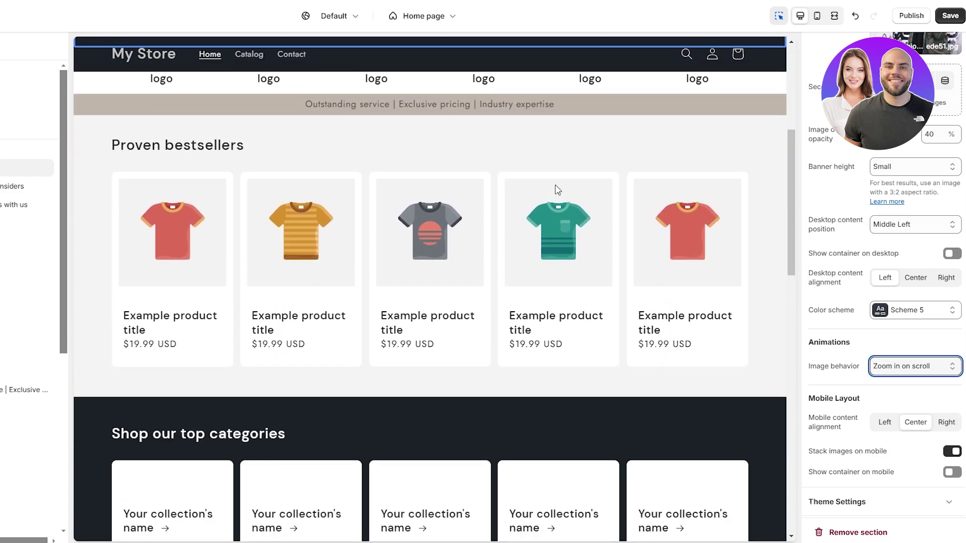
scroll(556, 190, "up", 5)
- Try the Fixed background position image behavior in the home page preview, then return the setting to Ambient movement
left_click(894, 374)
left_click(910, 411)
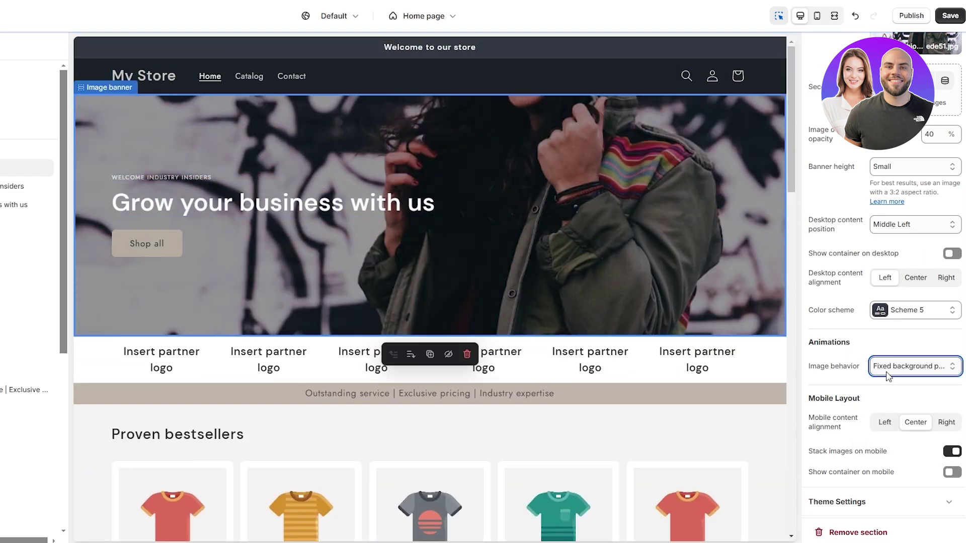
left_click(928, 371)
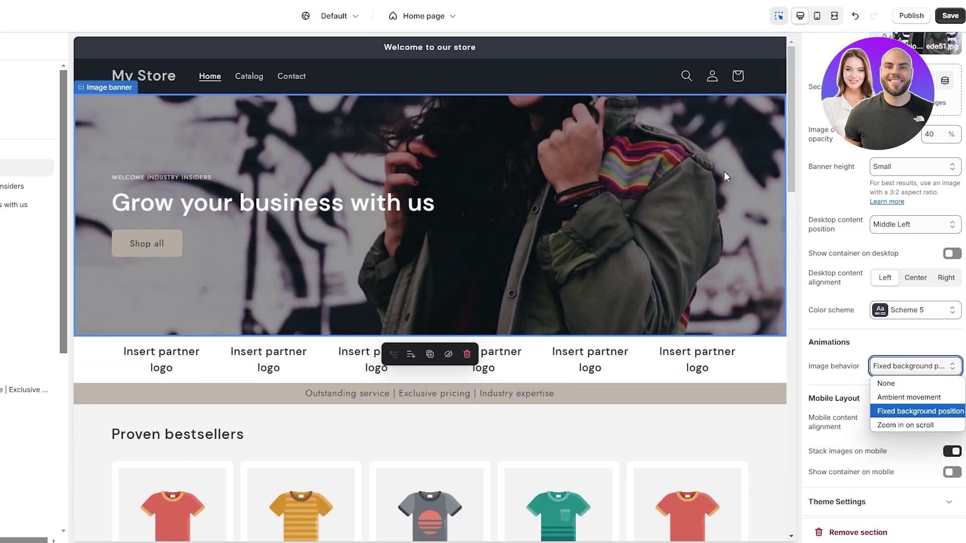
scroll(567, 317, "down", 5)
scroll(567, 317, "up", 4)
scroll(922, 403, "up", 1)
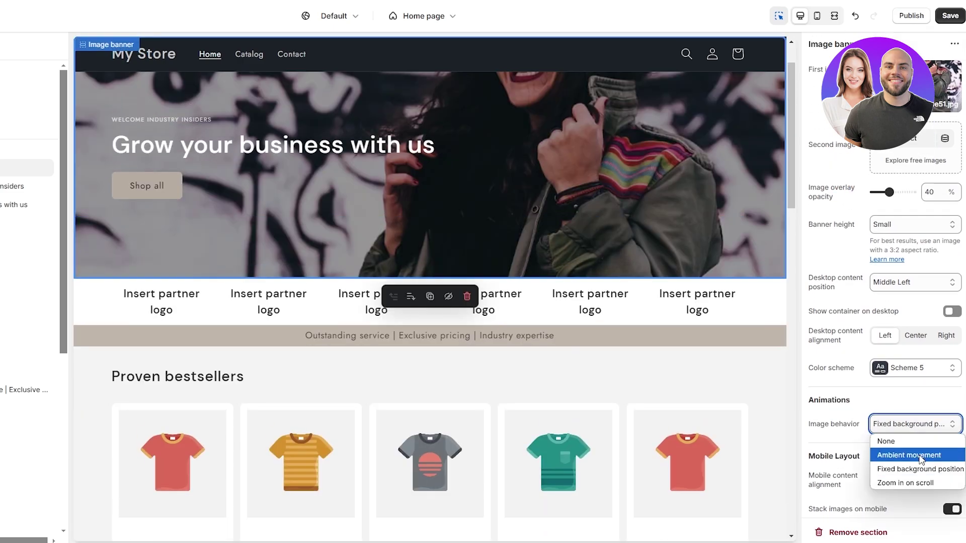
left_click(921, 455)
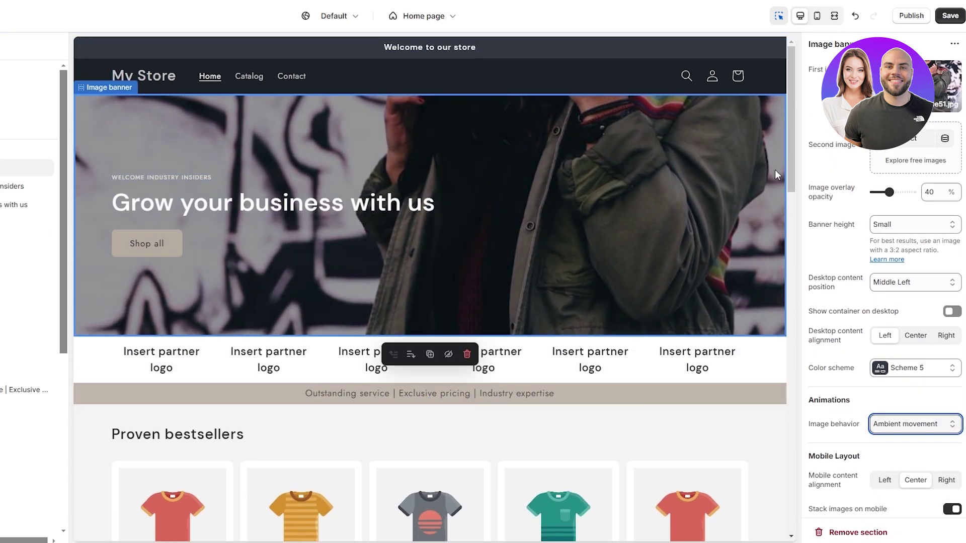
- Set the leather-jacket photo from the image library as the image banner's second image
left_click(931, 146)
scroll(578, 365, "down", 5)
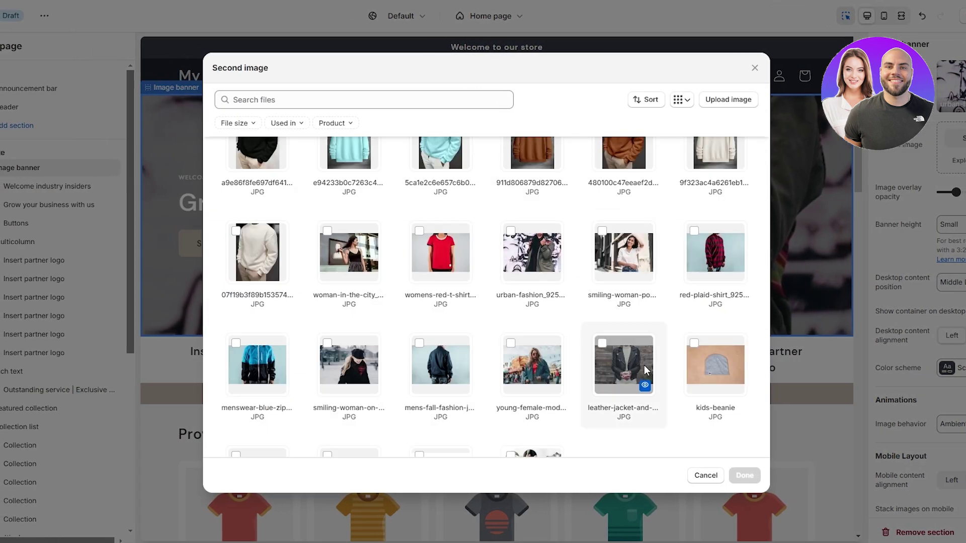
left_click(644, 366)
left_click(744, 475)
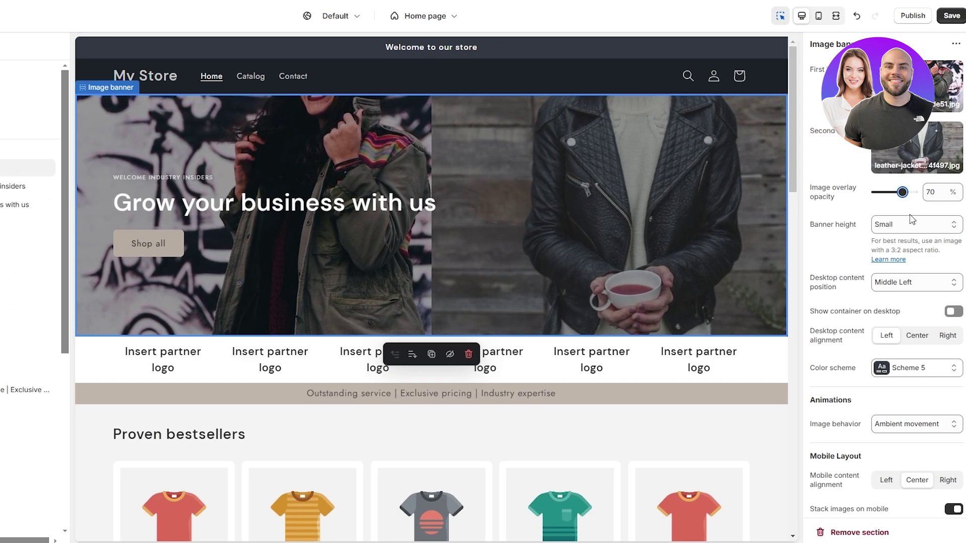
- Set the image banner's image overlay opacity to 40% and look over its remaining settings
left_click_drag(902, 192, 891, 193)
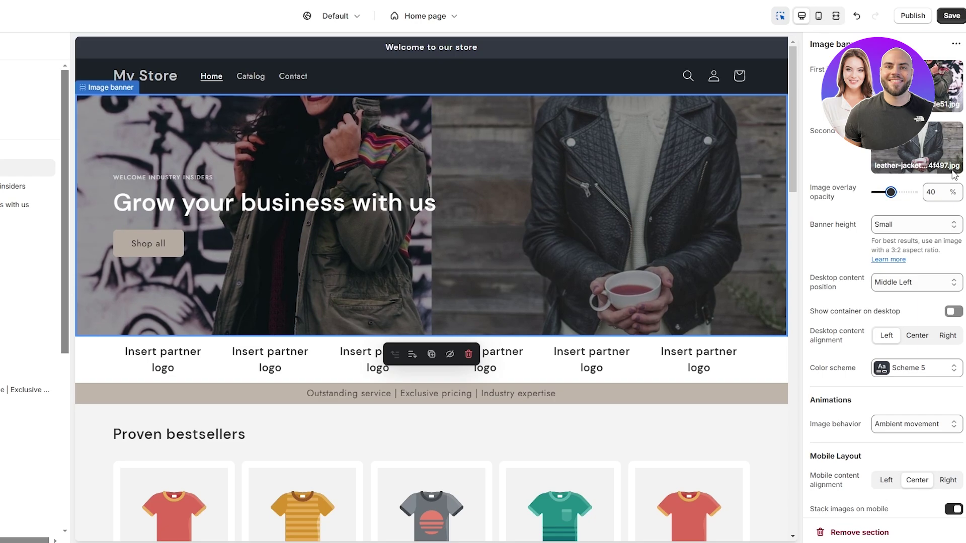
scroll(899, 182, "down", 2)
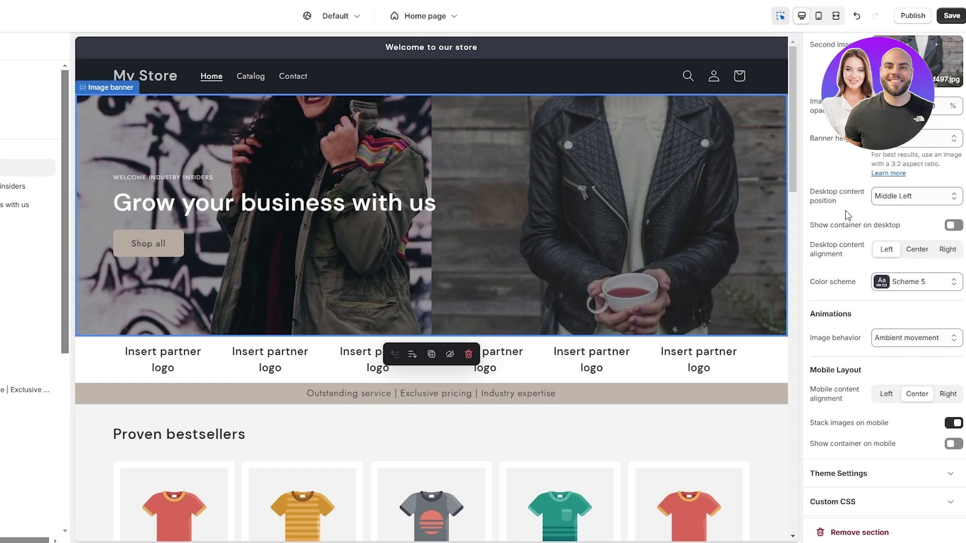
scroll(855, 211, "up", 2)
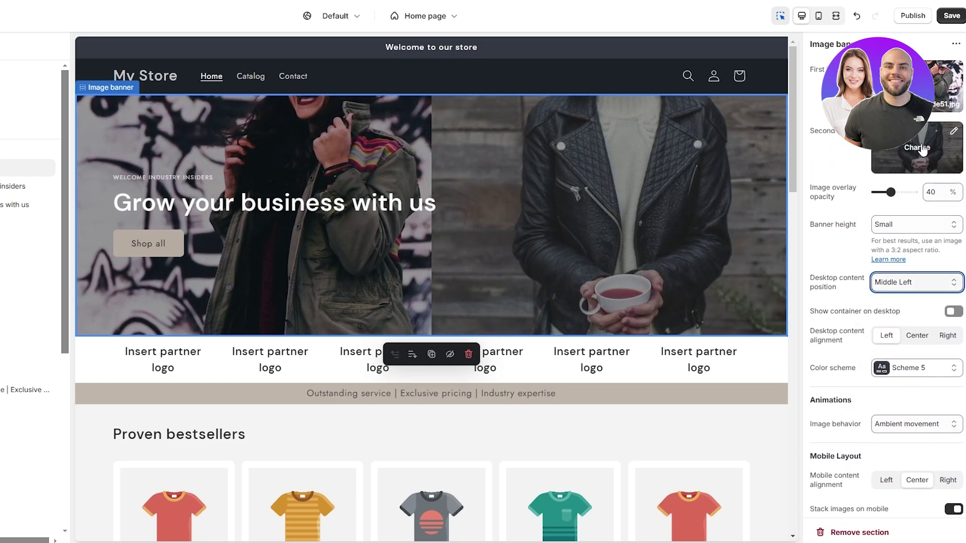
- Remove the second image from the image banner and check the home page preview
left_click(944, 139)
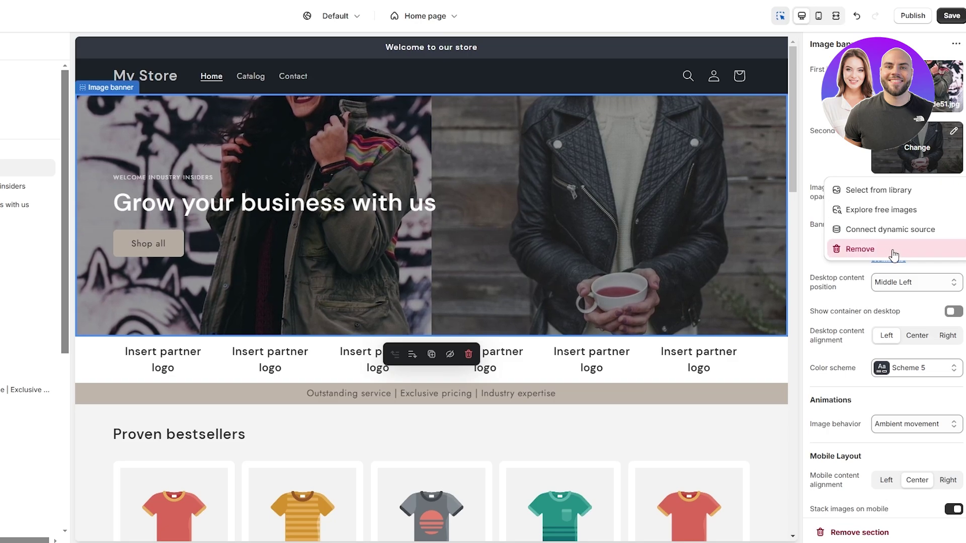
left_click(859, 249)
scroll(673, 349, "down", 4)
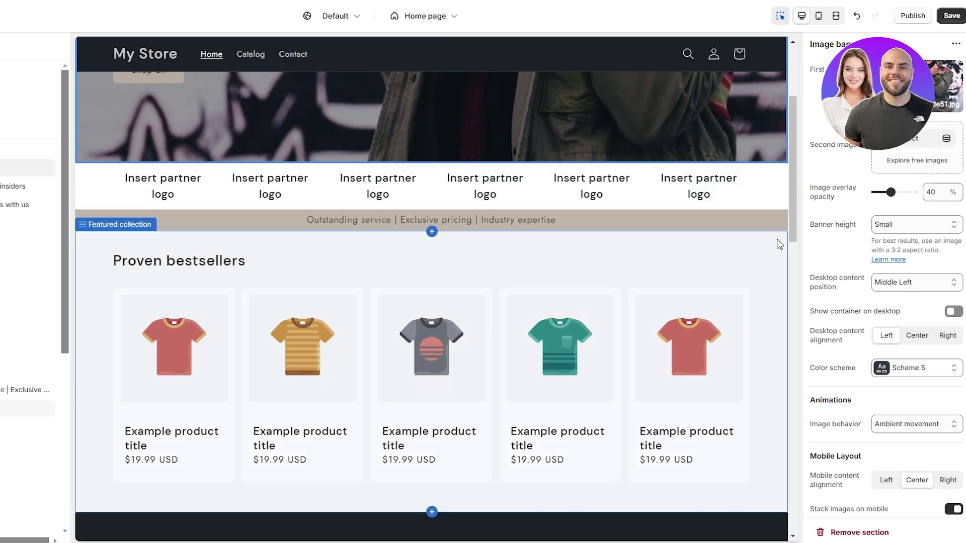
scroll(373, 228, "up", 1)
scroll(153, 254, "up", 3)
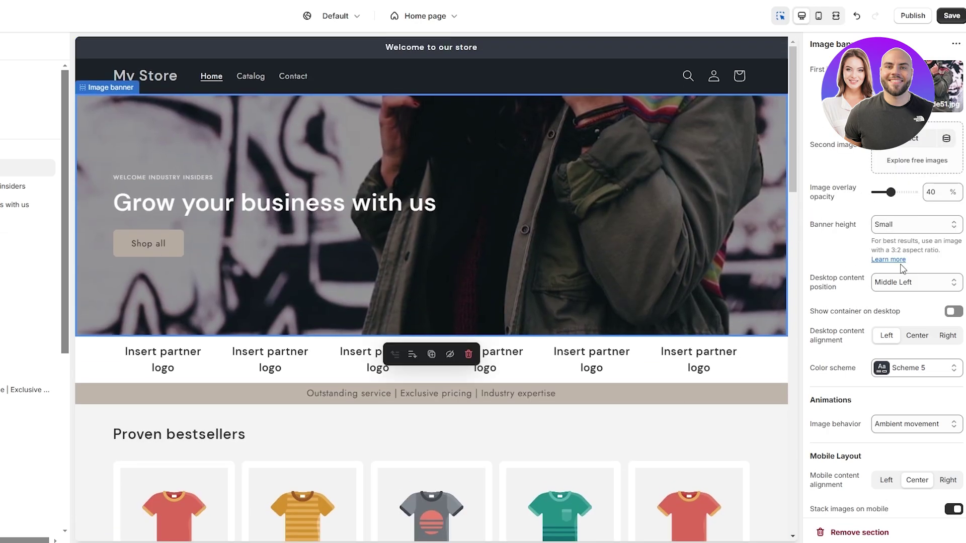
- Try the Medium, Large and Adapt to first image heights on the image banner, then return its banner height to Small
left_click(885, 226)
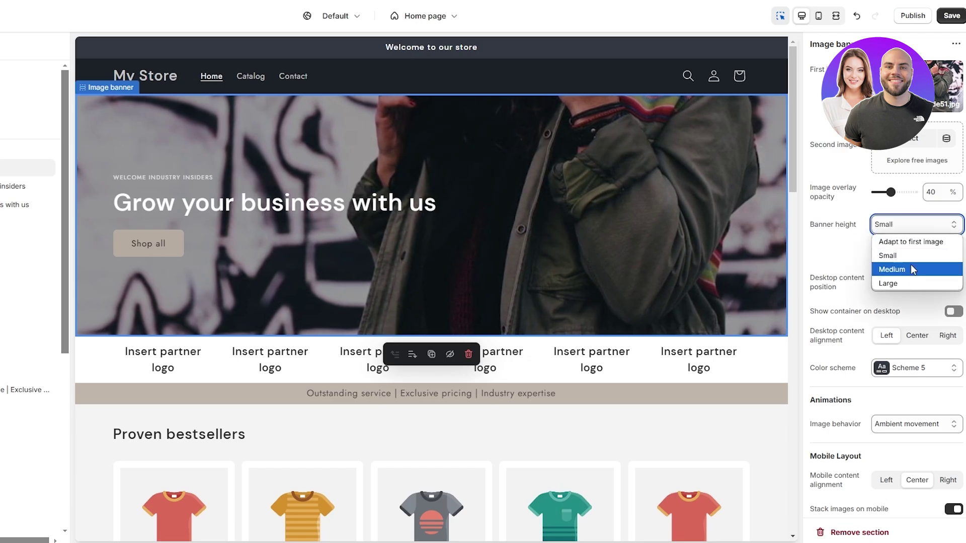
left_click(913, 270)
left_click(910, 223)
left_click(888, 283)
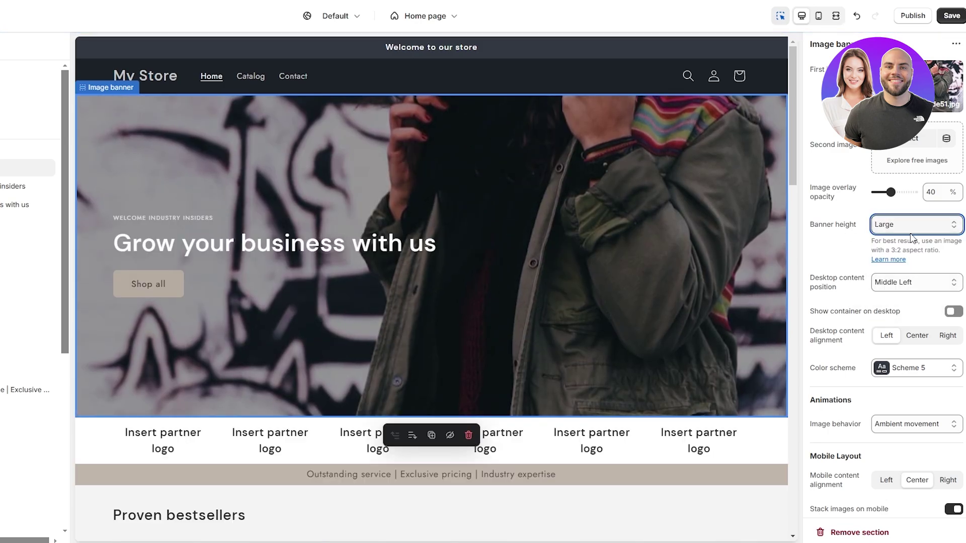
left_click(910, 224)
left_click(910, 241)
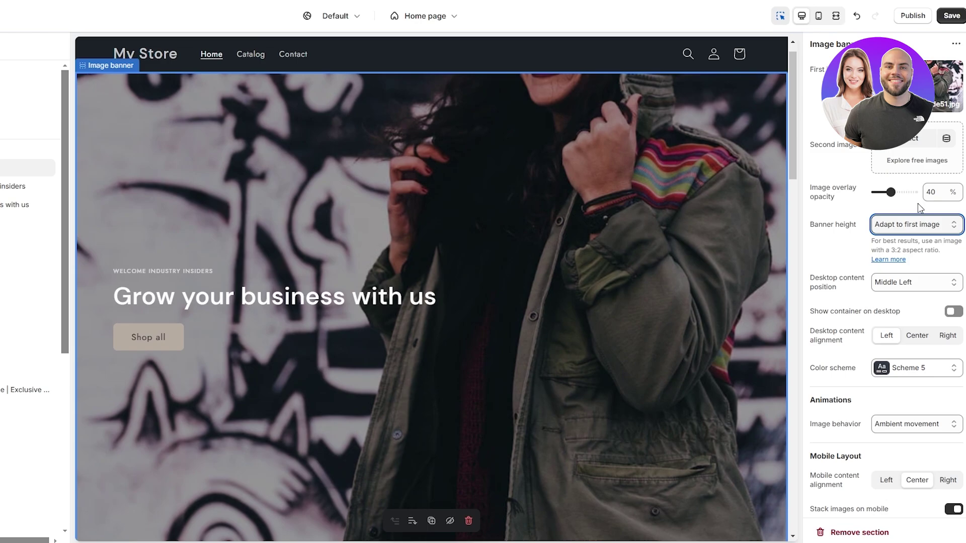
left_click(910, 224)
left_click(885, 255)
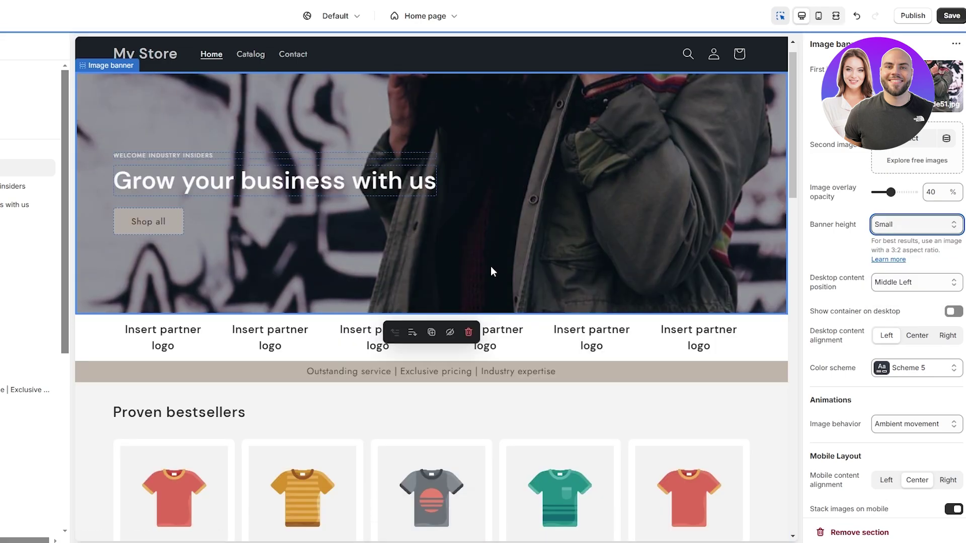
scroll(491, 266, "up", 1)
- Try the Middle Center, Middle Right, Top Left and Top Center desktop content positions, then return the banner content to Middle Left with Left alignment
left_click(845, 288)
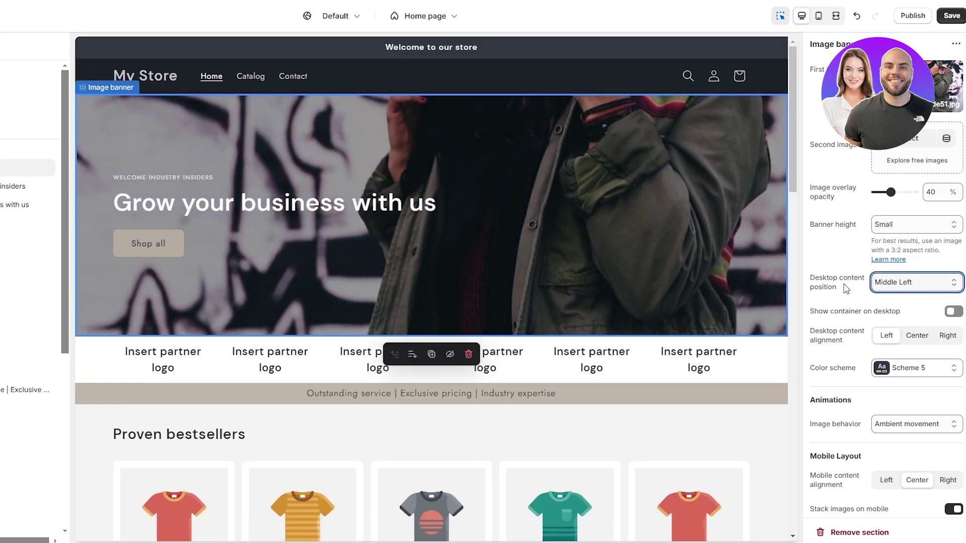
left_click(888, 287)
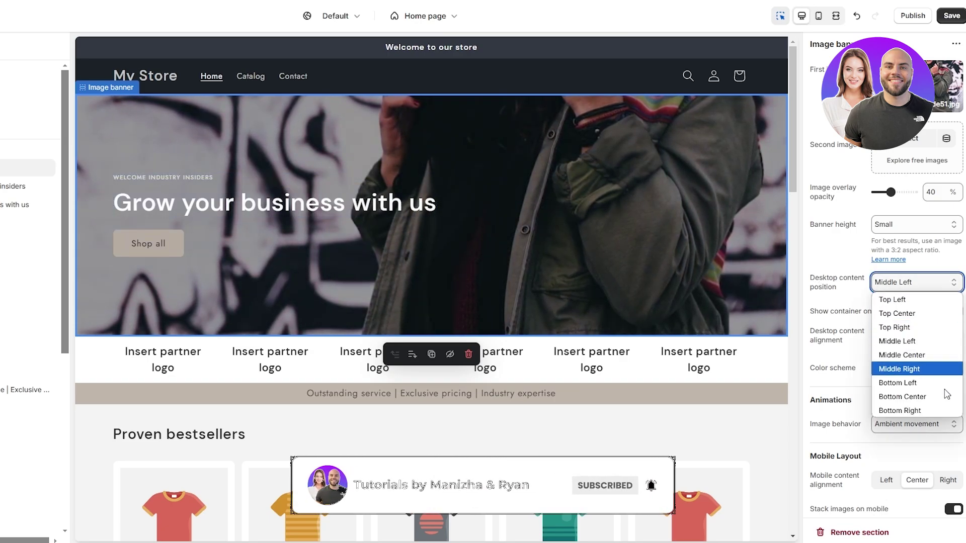
left_click(901, 355)
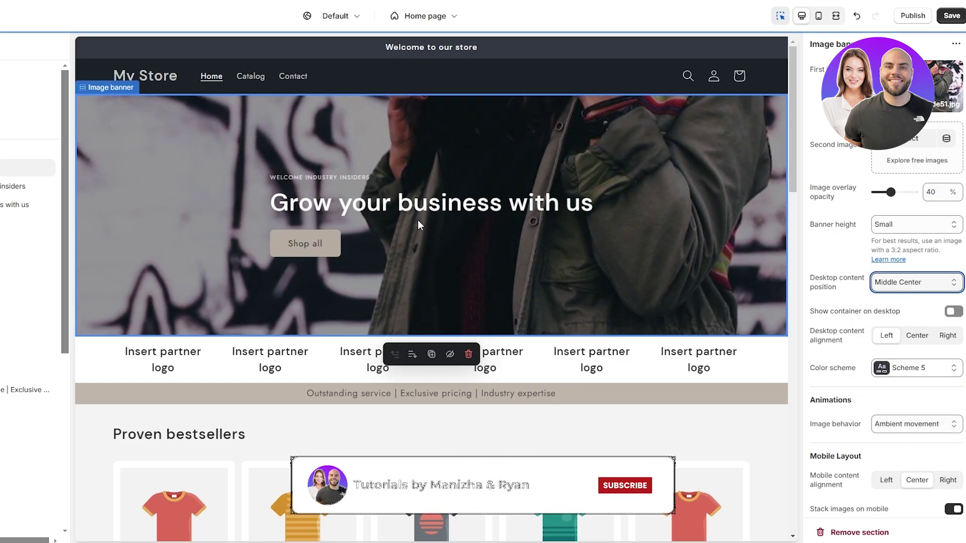
left_click(911, 283)
left_click(910, 369)
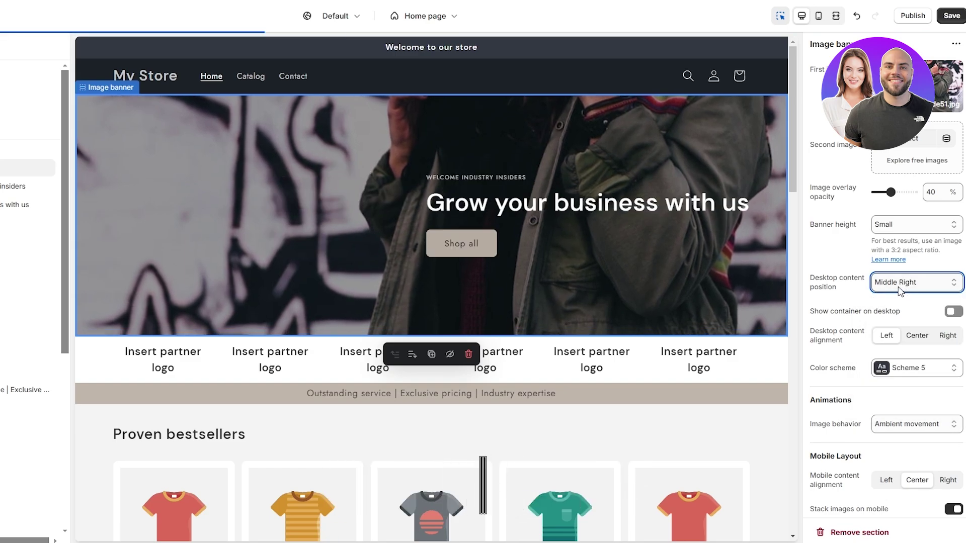
left_click(903, 282)
left_click(893, 299)
left_click(895, 290)
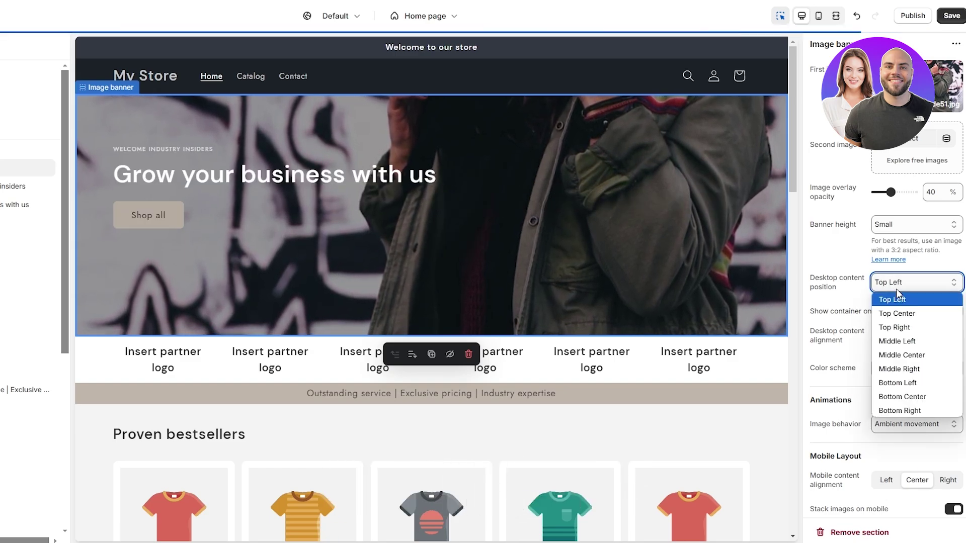
left_click(892, 310)
left_click(893, 281)
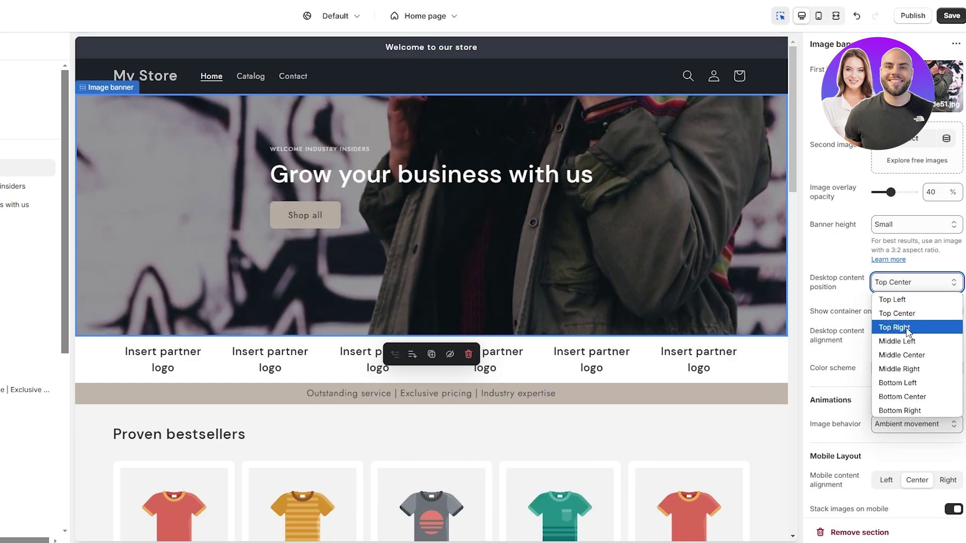
left_click(894, 338)
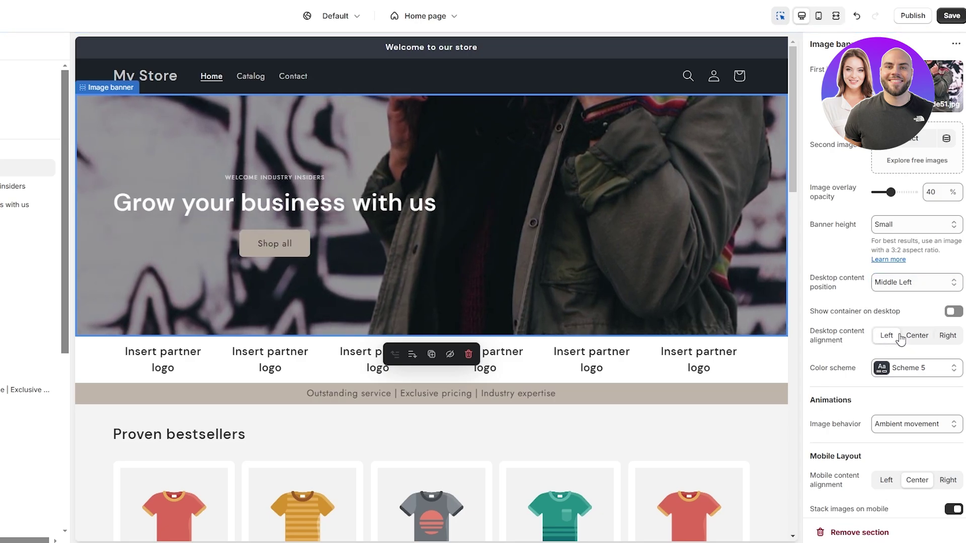
left_click(899, 336)
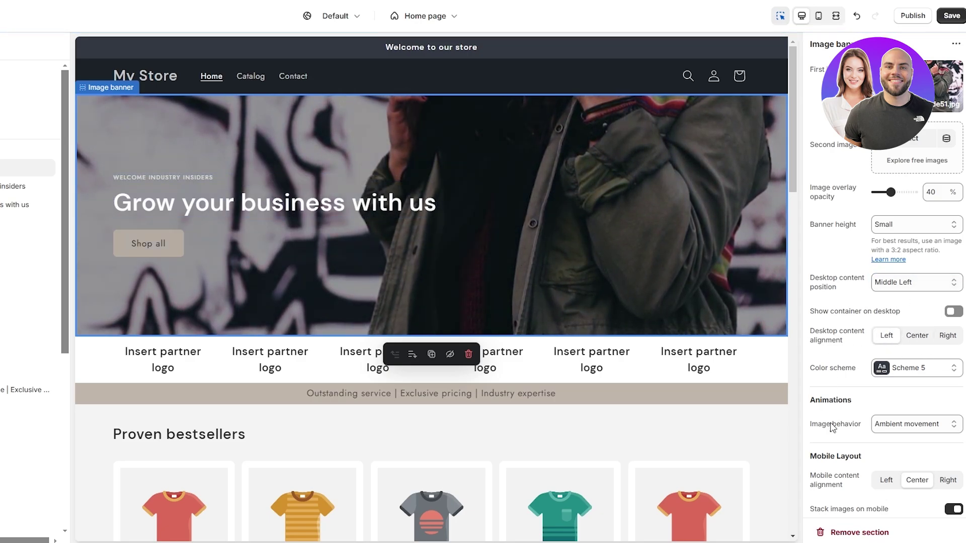
- Try the banner's Left mobile content alignment in the mobile preview, then restore Center and return to the desktop preview
scroll(840, 413, "down", 2)
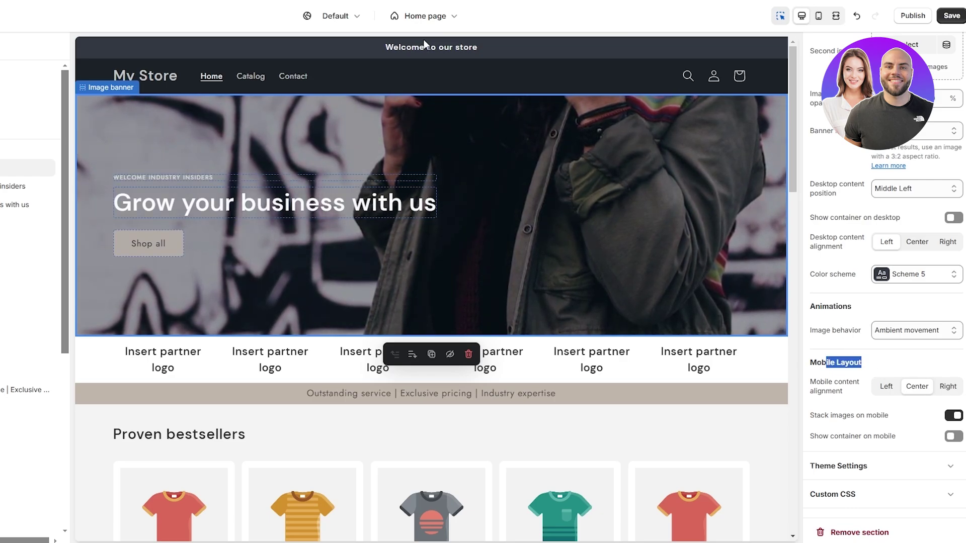
left_click(819, 17)
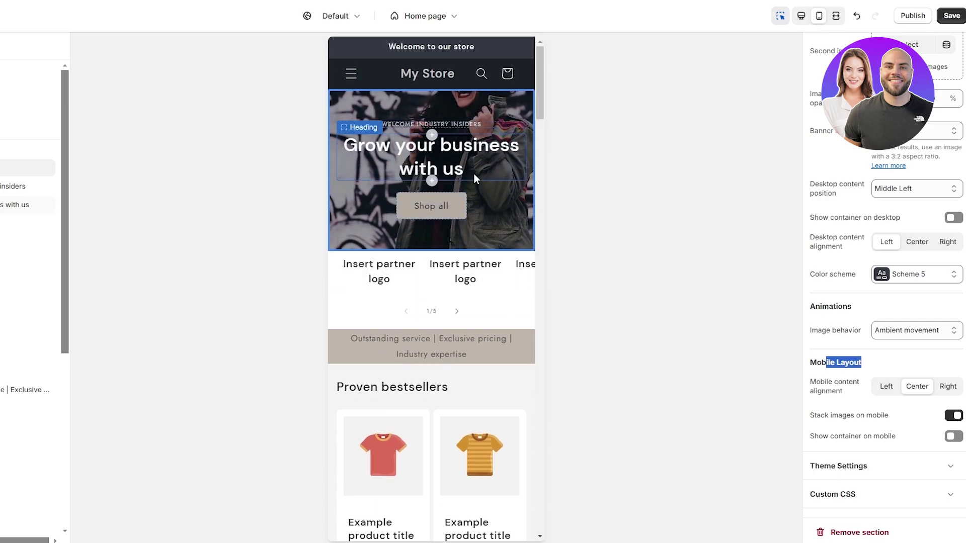
left_click_drag(815, 363, 840, 363)
left_click(886, 386)
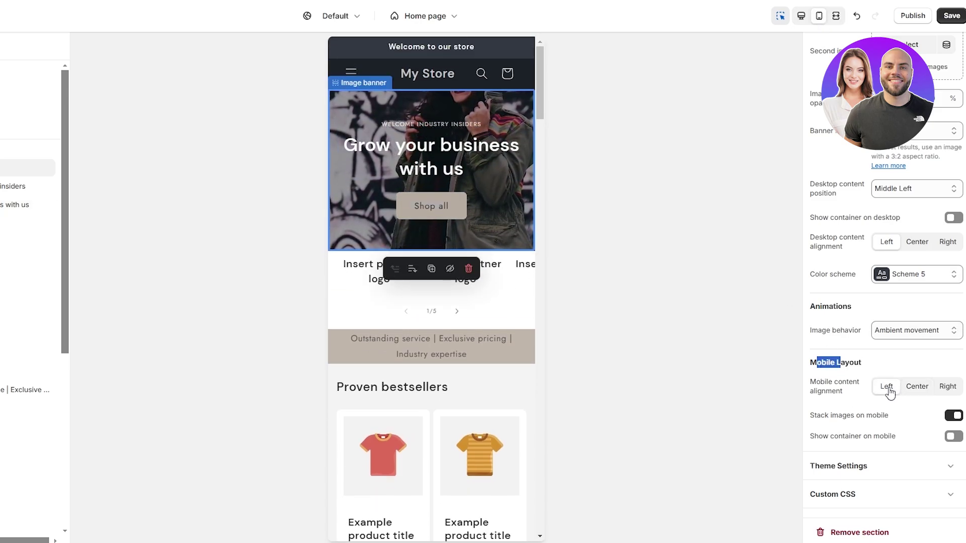
left_click(916, 386)
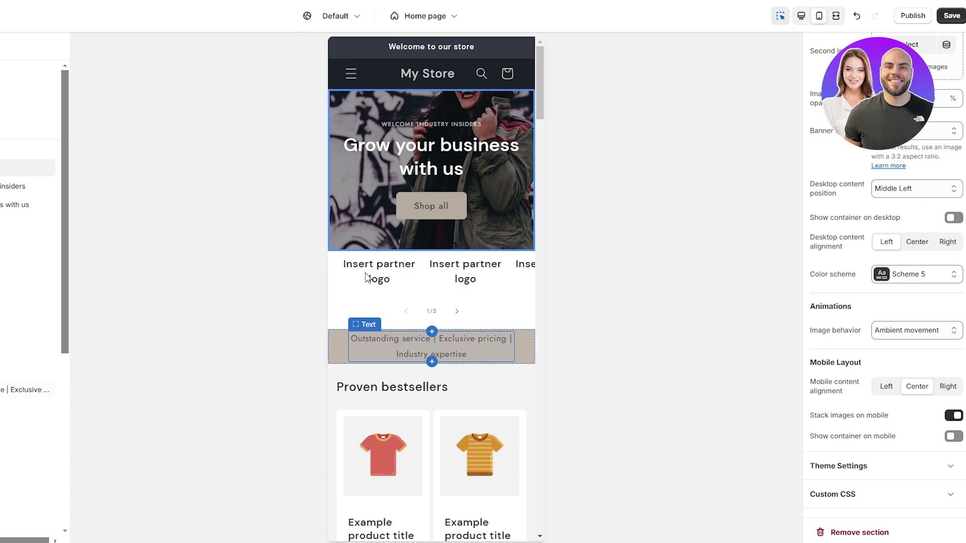
left_click(802, 17)
- Look over the home page in the desktop preview and save the theme changes
scroll(553, 362, "down", 3)
scroll(520, 369, "up", 3)
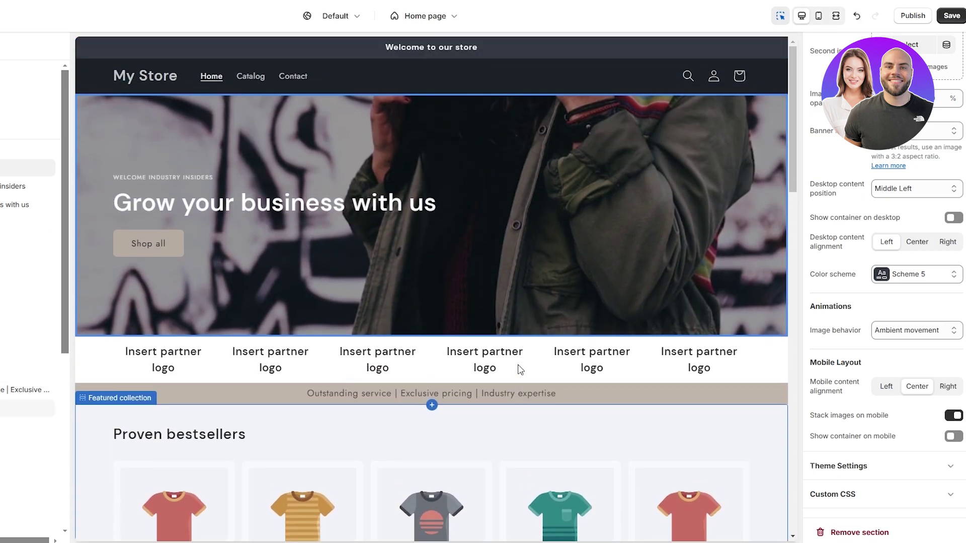
scroll(598, 298, "down", 4)
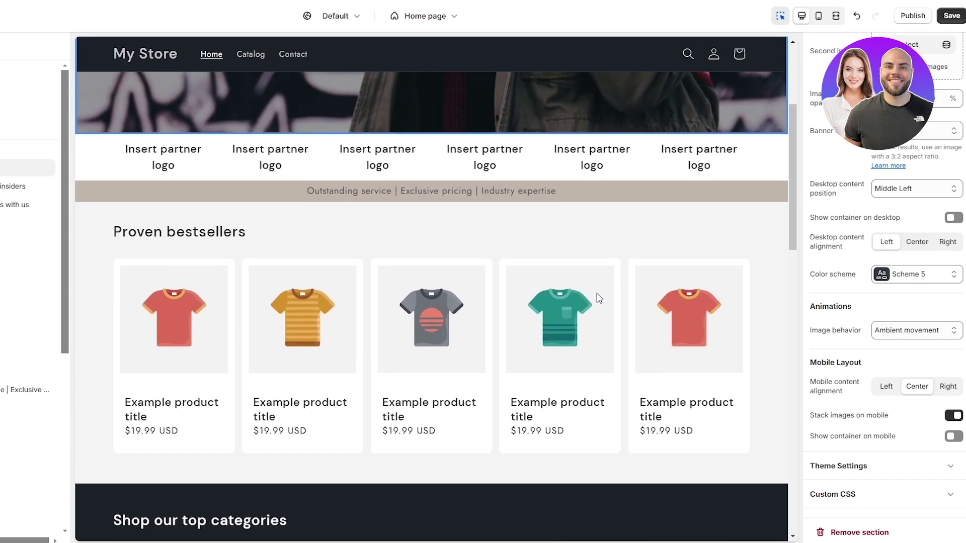
scroll(598, 297, "up", 4)
left_click(951, 16)
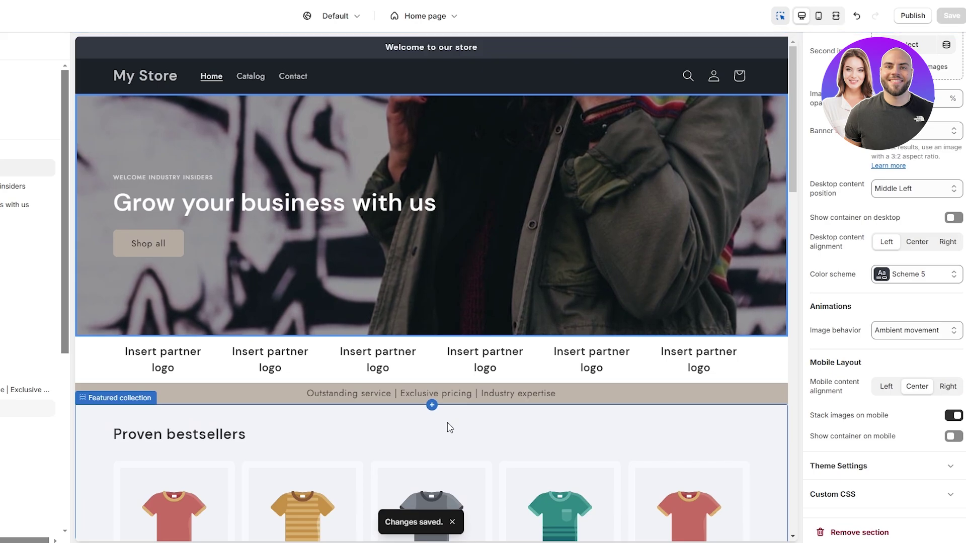
- Examine the partner logo multicolumn section's settings and the remaining home page sections down to the footer
scroll(449, 428, "down", 2)
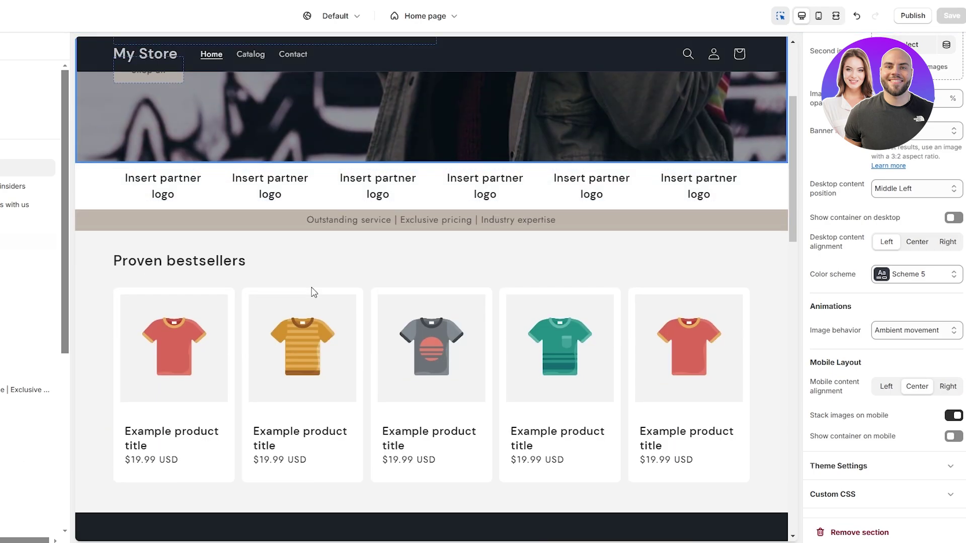
scroll(540, 334, "down", 6)
scroll(550, 338, "up", 5)
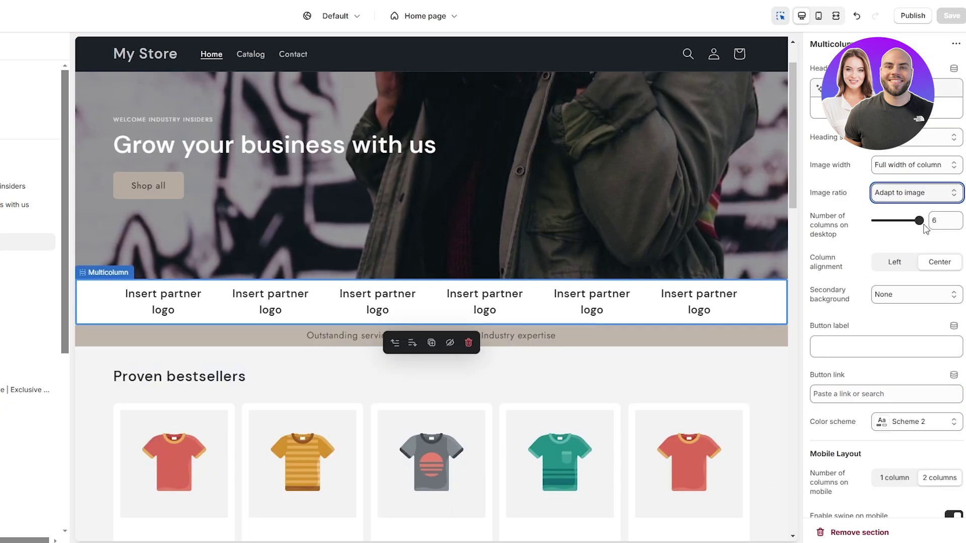
scroll(864, 346, "down", 2)
scroll(454, 410, "down", 7)
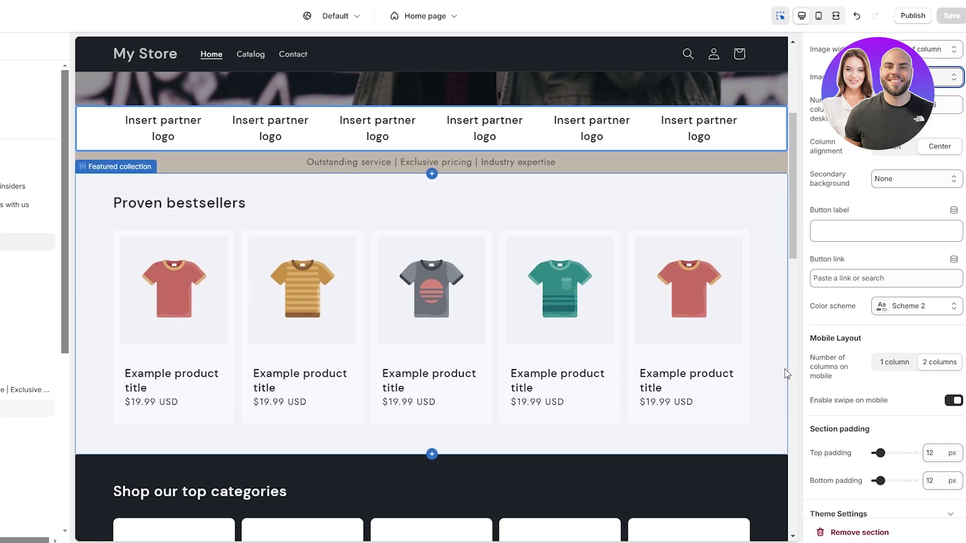
scroll(443, 405, "down", 5)
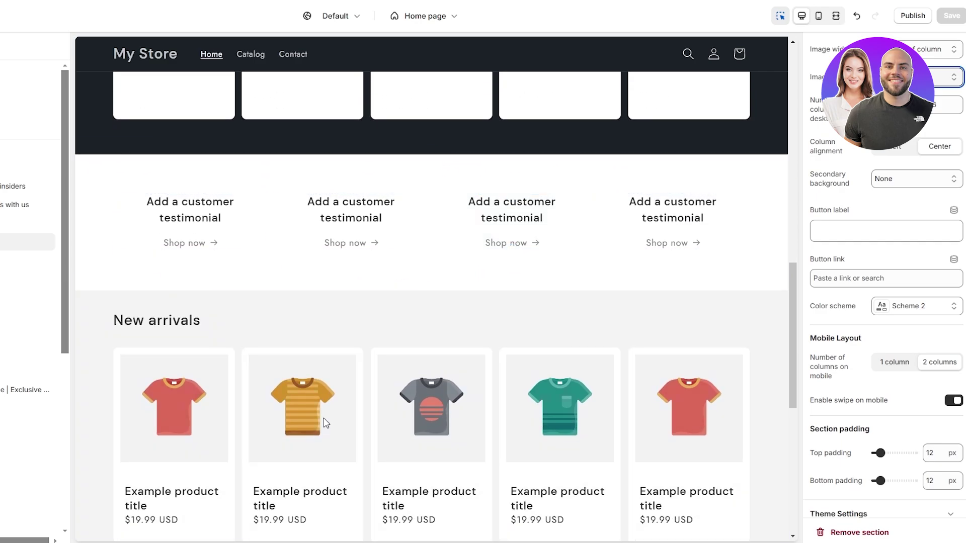
scroll(390, 379, "down", 8)
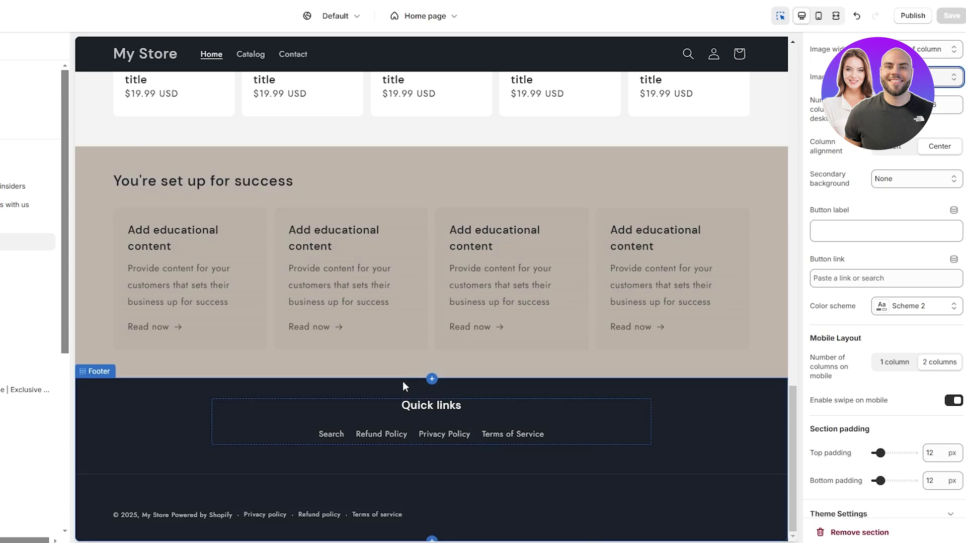
scroll(377, 237, "up", 10)
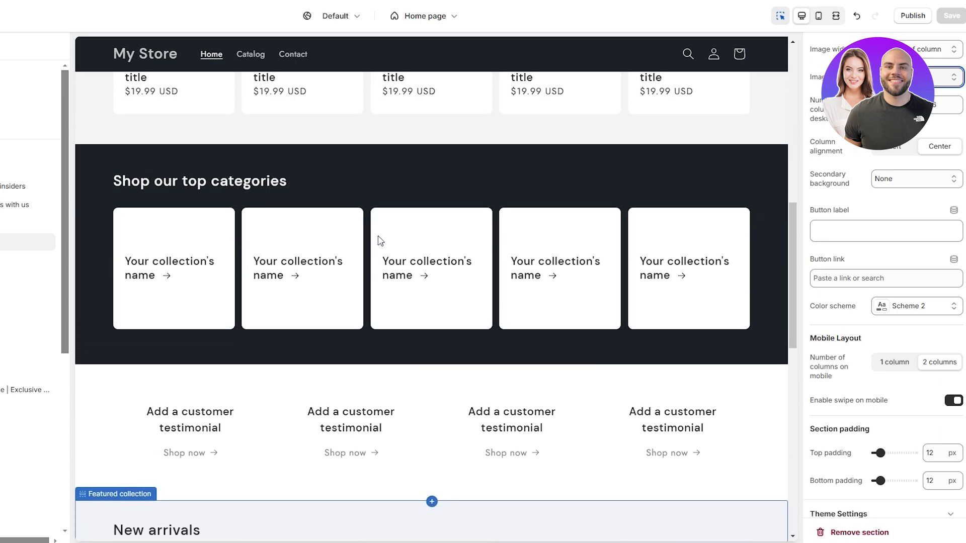
scroll(372, 211, "up", 3)
scroll(373, 226, "down", 5)
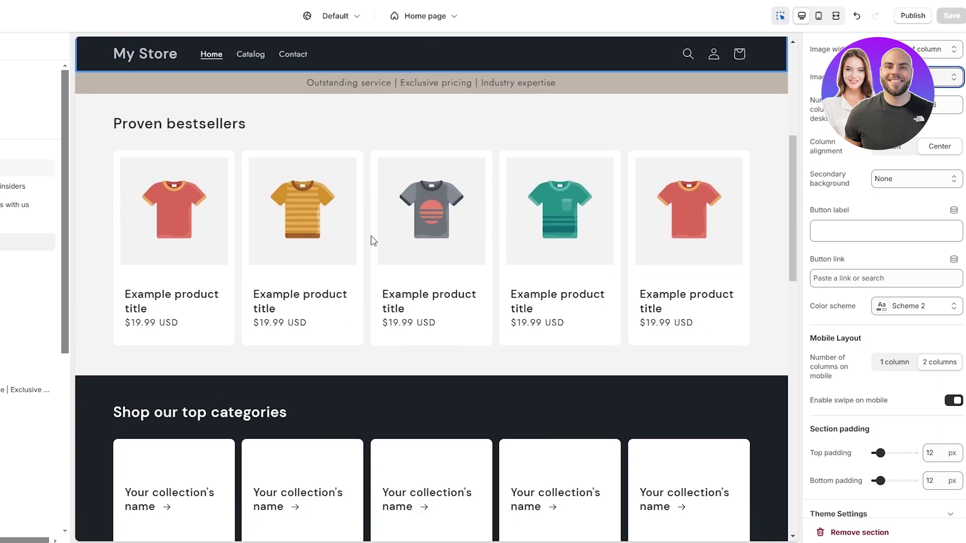
scroll(374, 263, "up", 3)
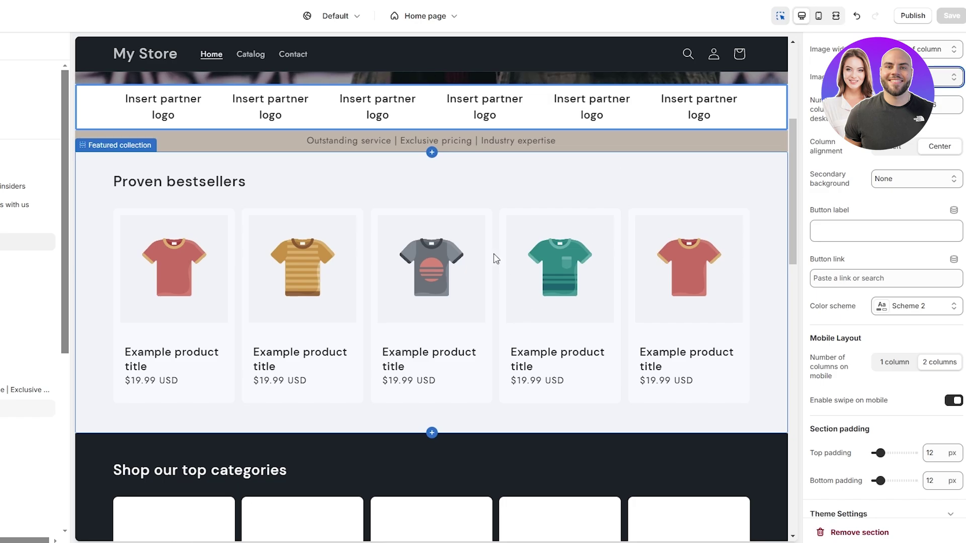
scroll(327, 242, "down", 1)
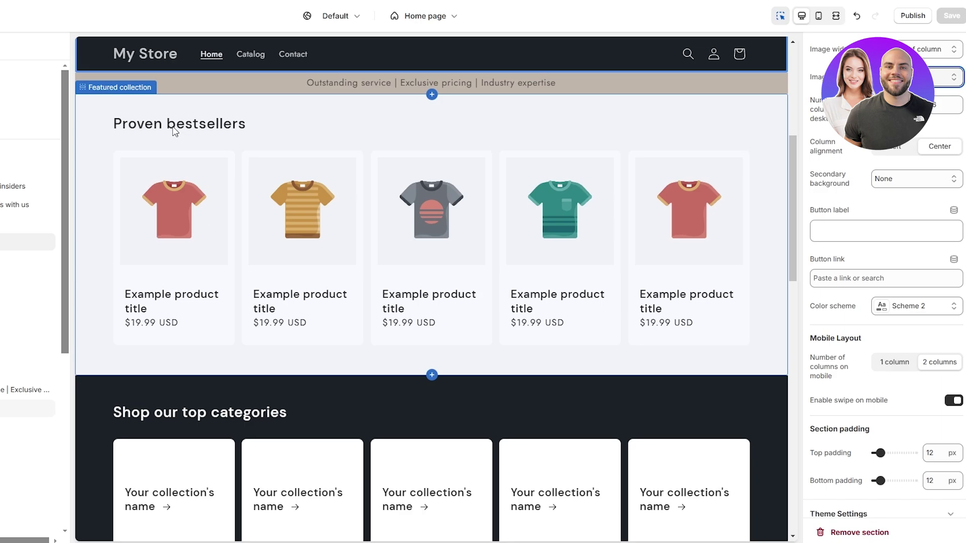
- Open the Proven bestsellers featured collection section and examine its layout, product card and collection settings
left_click(204, 203)
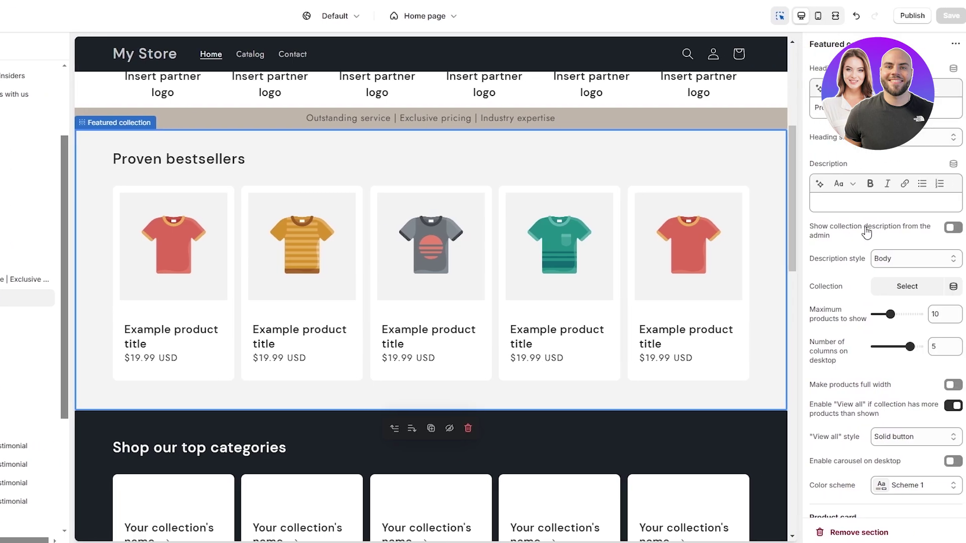
scroll(888, 245, "down", 3)
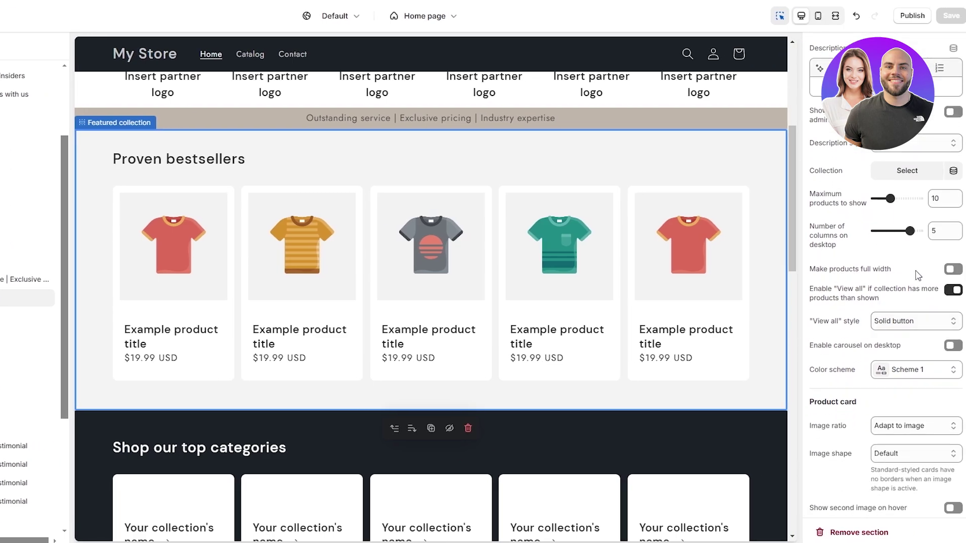
scroll(899, 285, "down", 1)
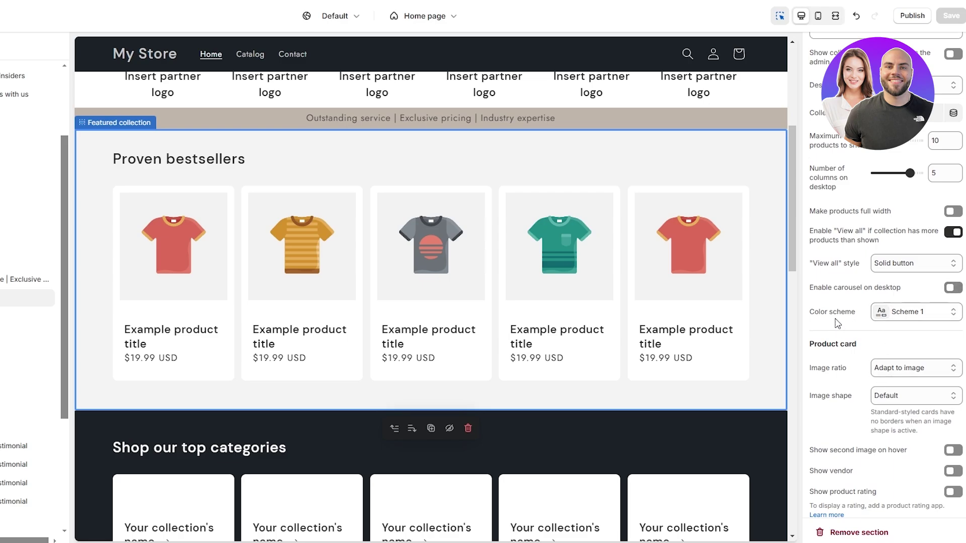
scroll(898, 281, "down", 4)
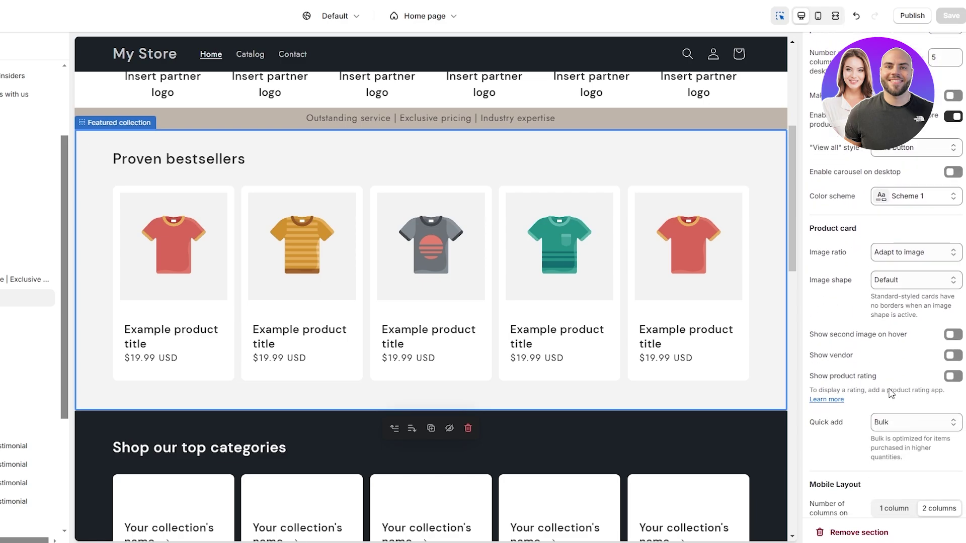
scroll(903, 387, "down", 1)
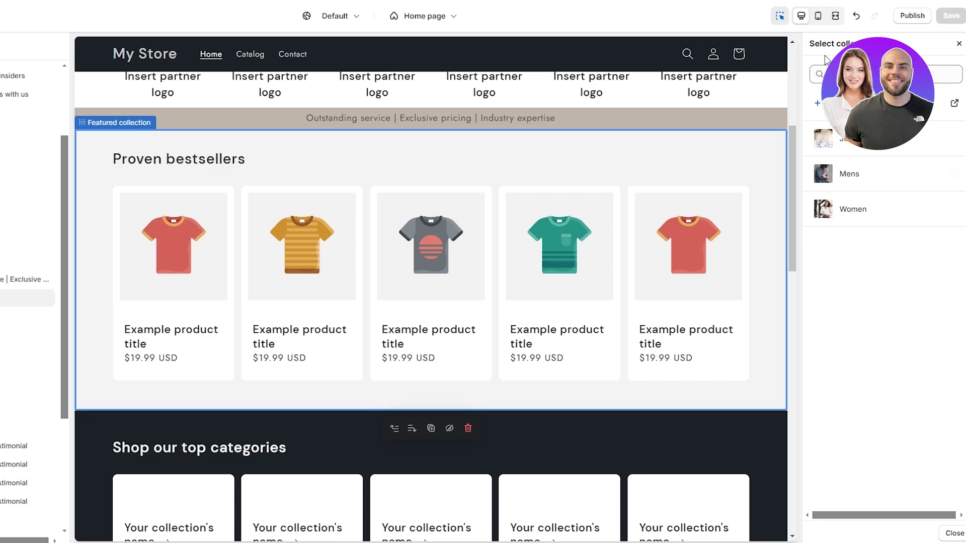
left_click(956, 46)
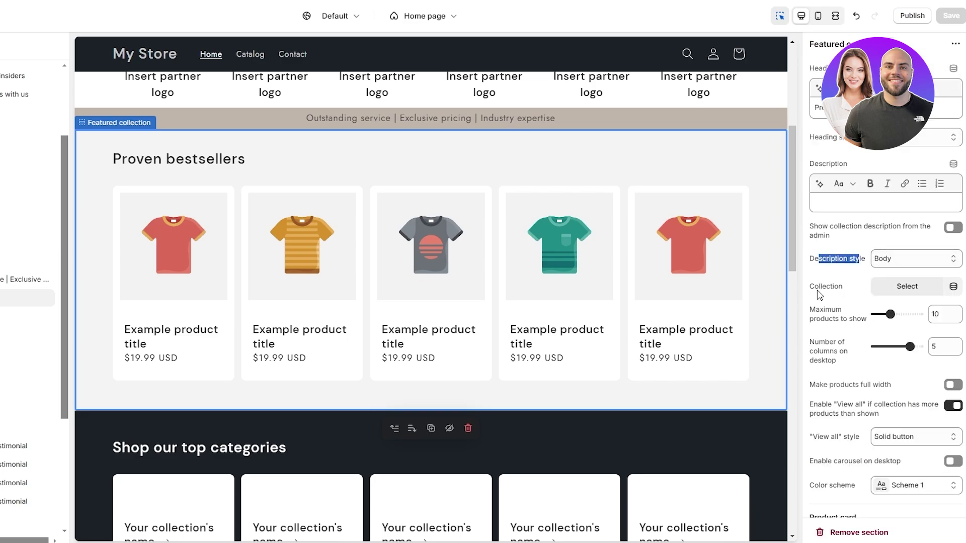
- Assign the Mens collection to the Proven bestsellers featured collection section
left_click(925, 289)
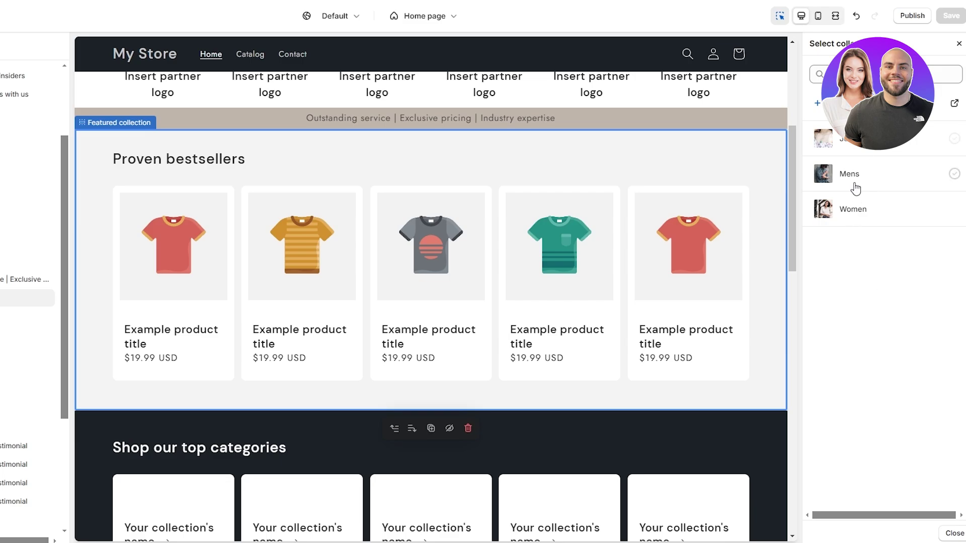
left_click(872, 175)
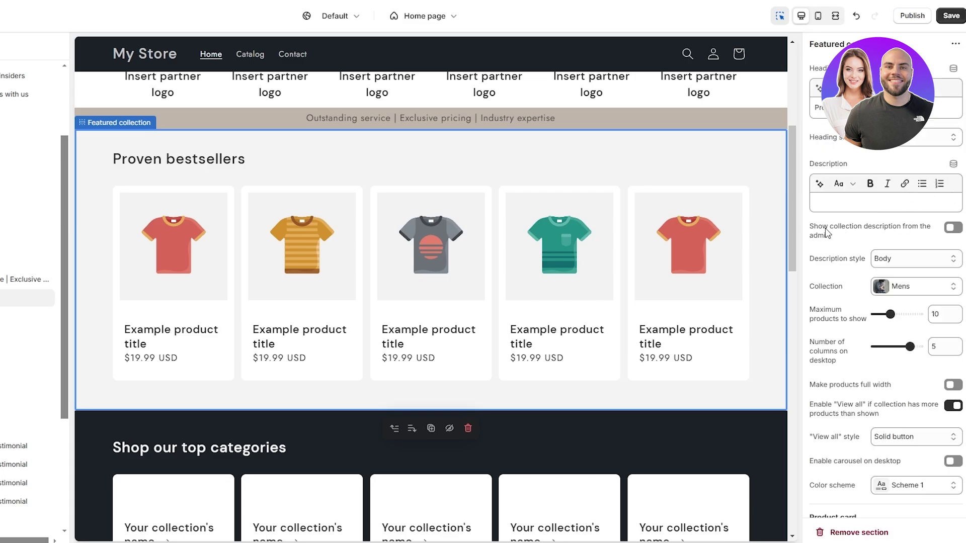
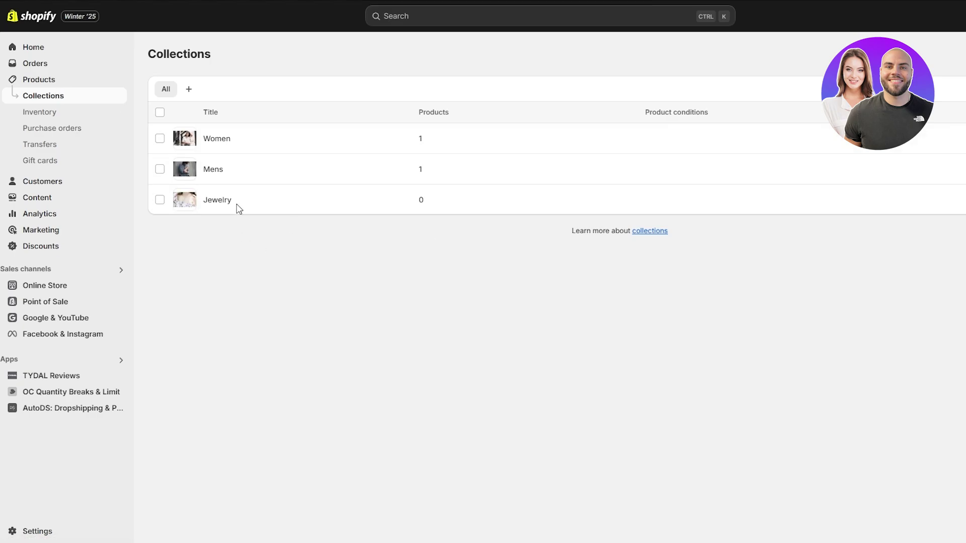
- In the Shopify admin, open the Mens collection and add more products to it from the product list
left_click(220, 173)
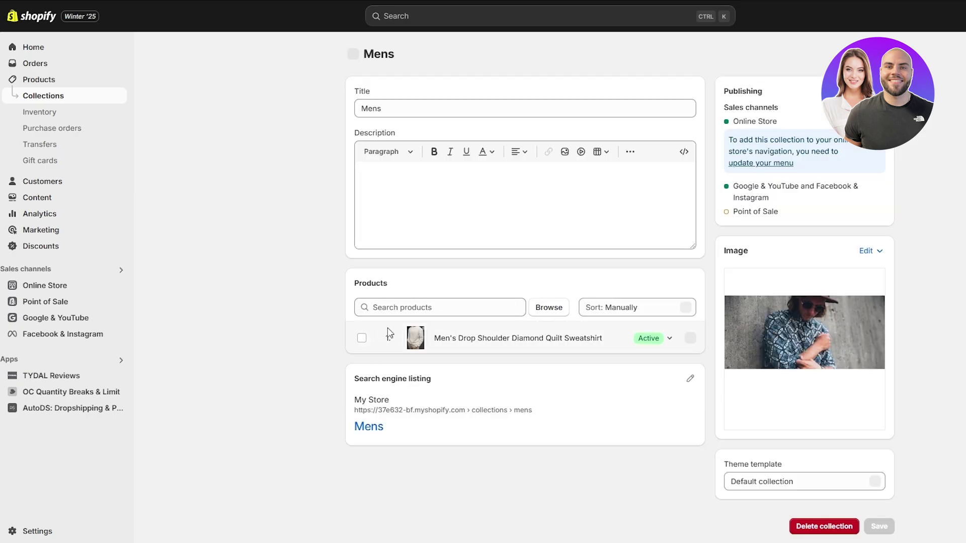
left_click(561, 312)
scroll(442, 236, "down", 5)
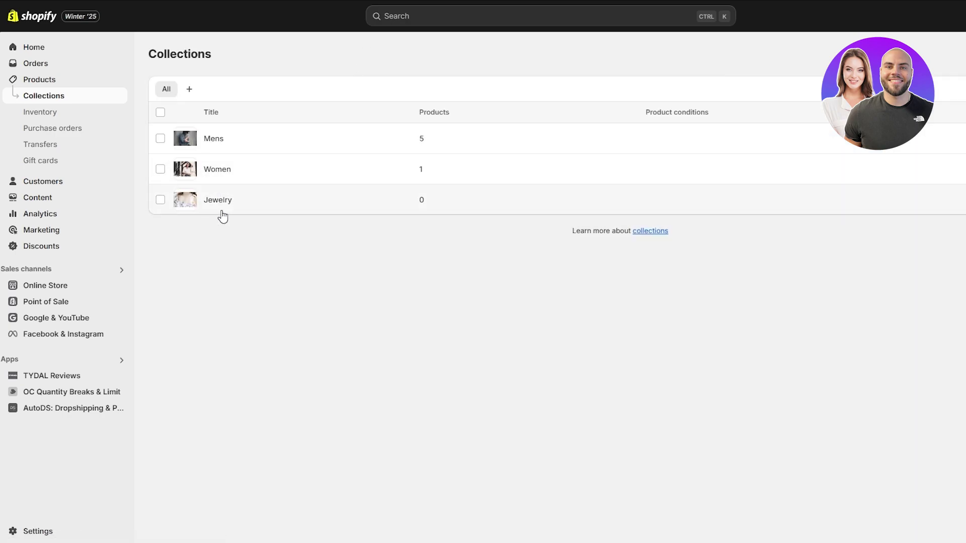
- Add more products to the Women collection and further products to the Mens collection
left_click(228, 172)
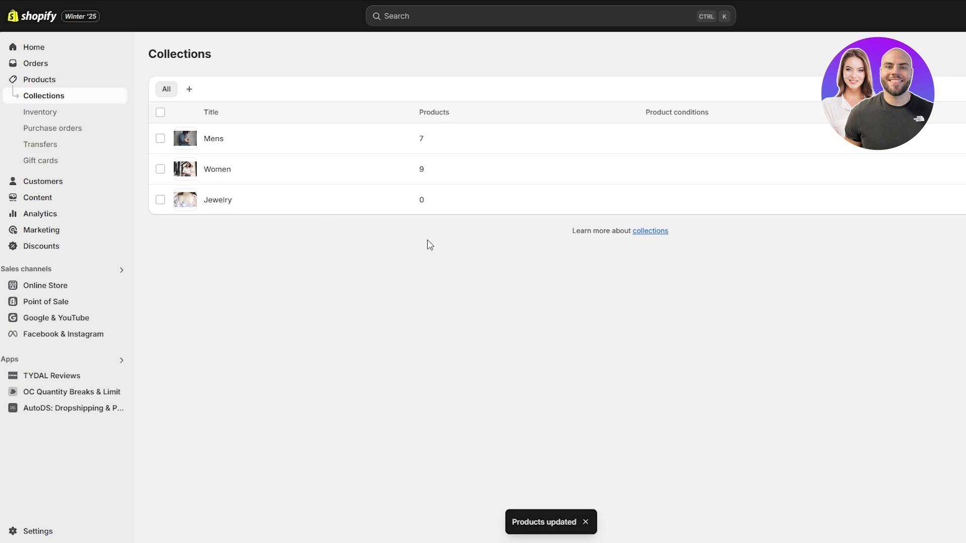
left_click(433, 139)
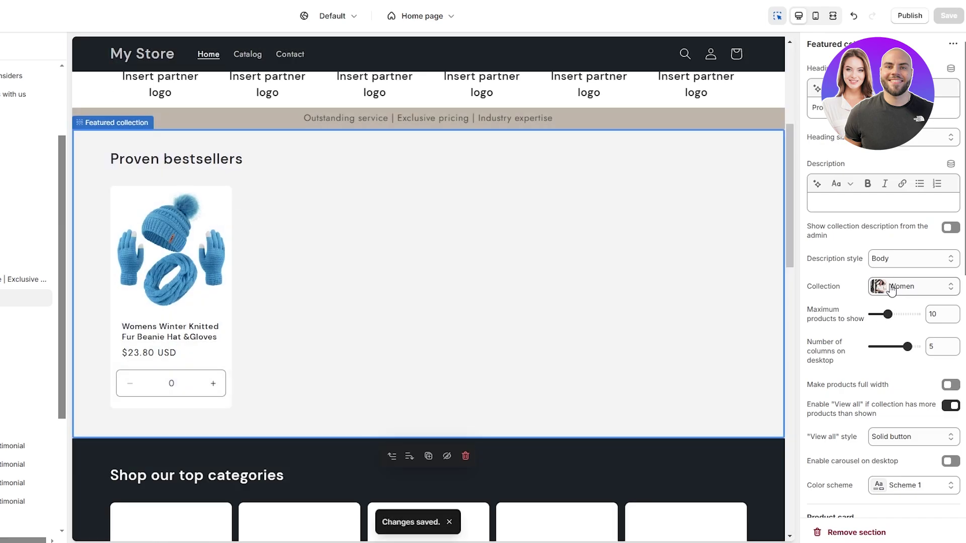
- In the theme editor, set the Proven bestsellers section to show at most 5 products in 5 desktop columns
scroll(646, 328, "down", 3)
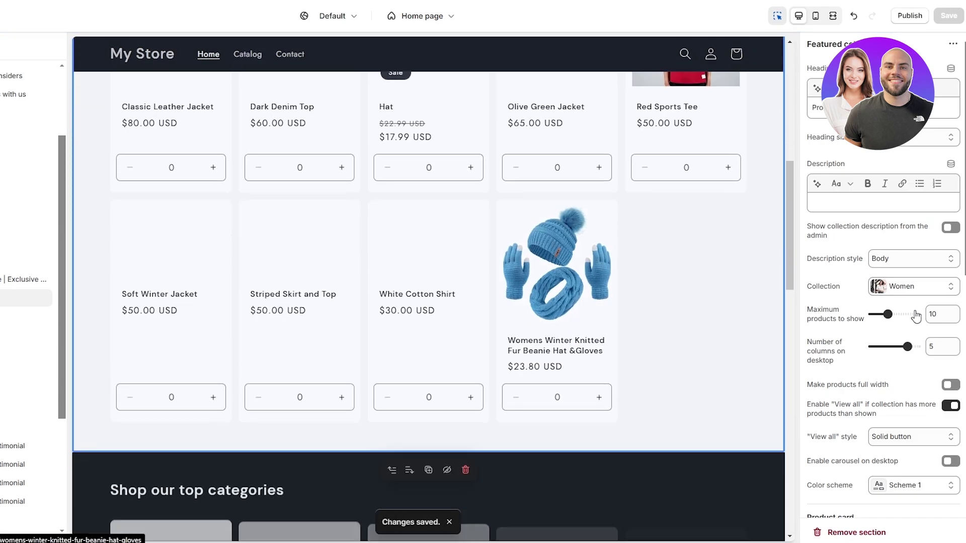
left_click_drag(888, 314, 884, 314)
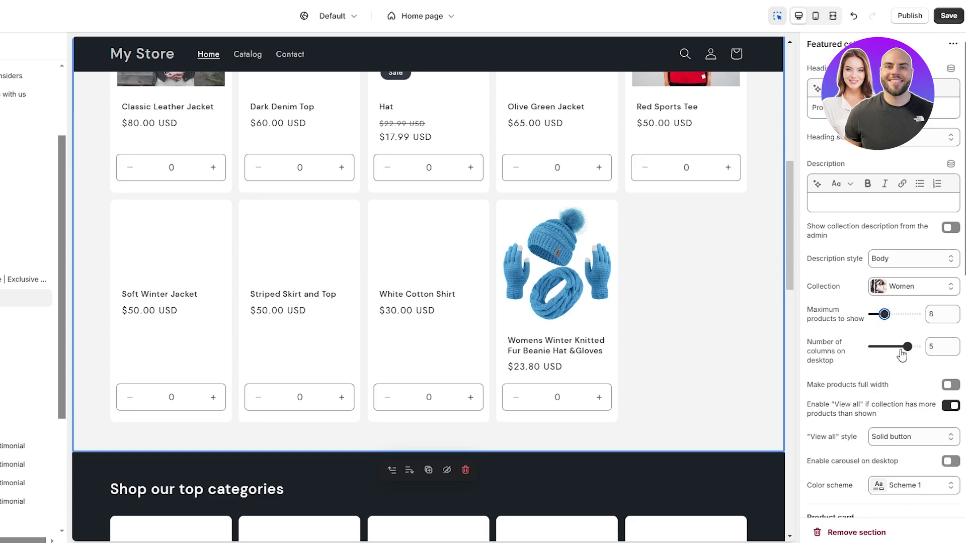
left_click_drag(898, 346, 883, 348)
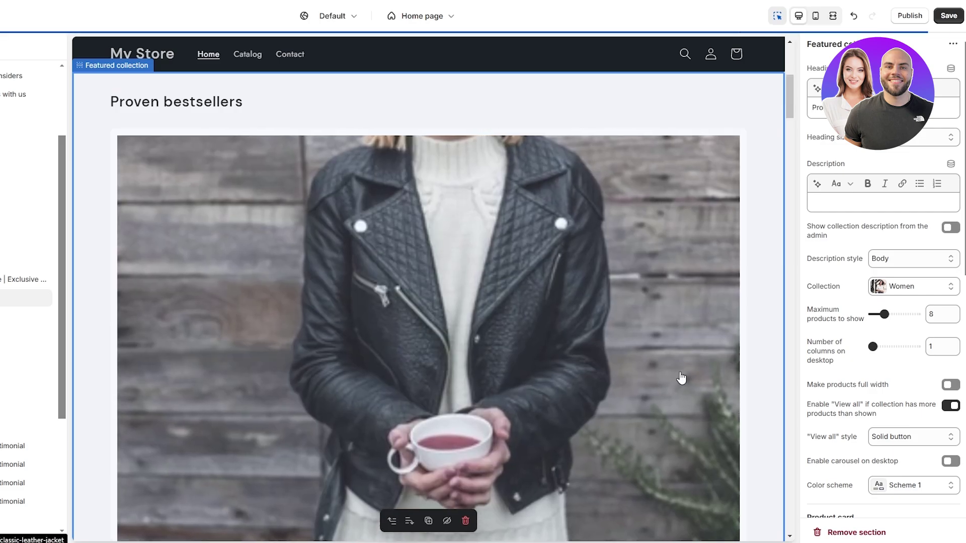
left_click_drag(884, 314, 879, 314)
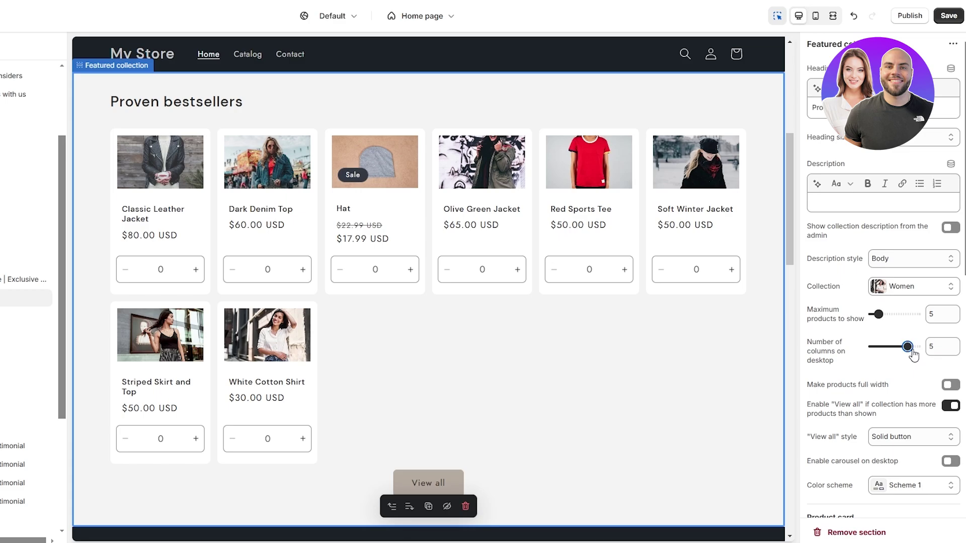
scroll(641, 360, "down", 1)
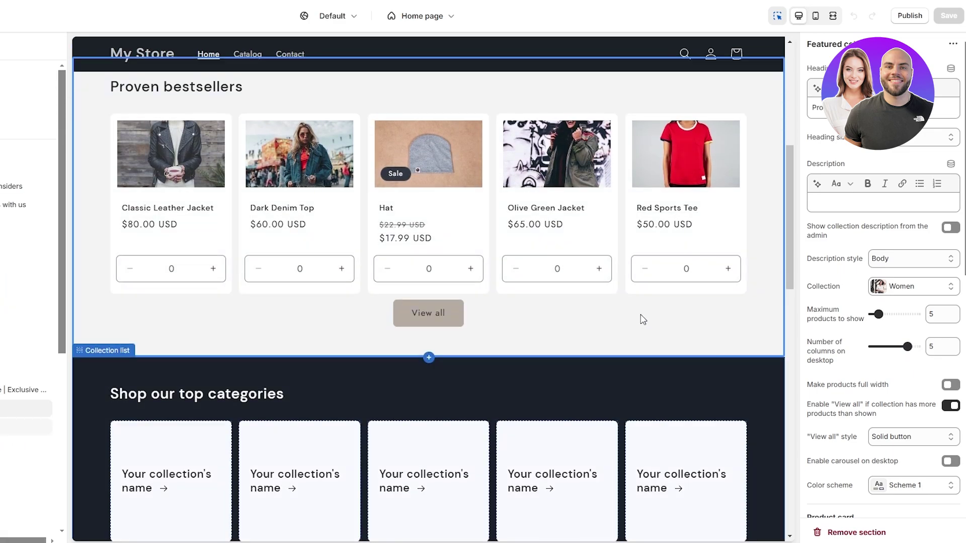
- Remove two of the five empty collection blocks from the Shop our top categories collection list
scroll(203, 222, "down", 4)
left_click(126, 224)
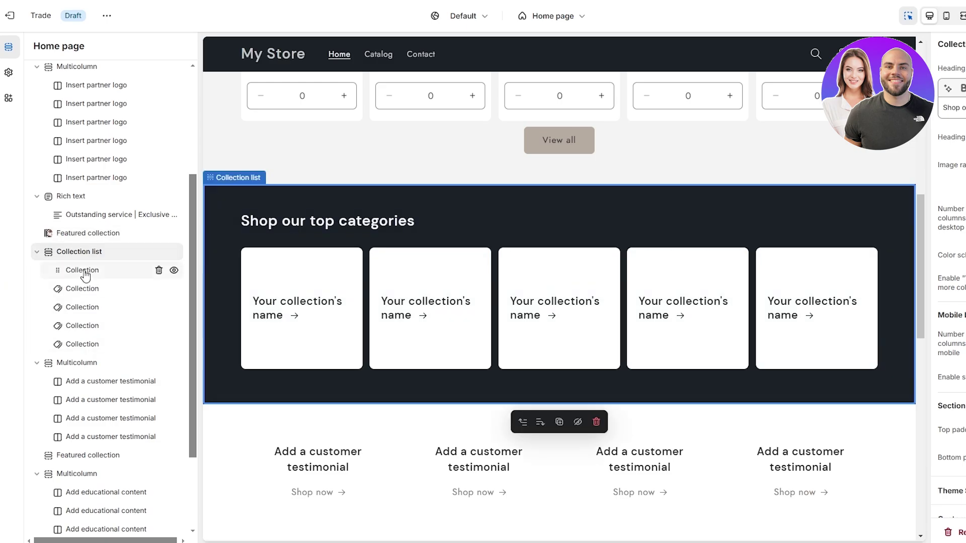
left_click(107, 275)
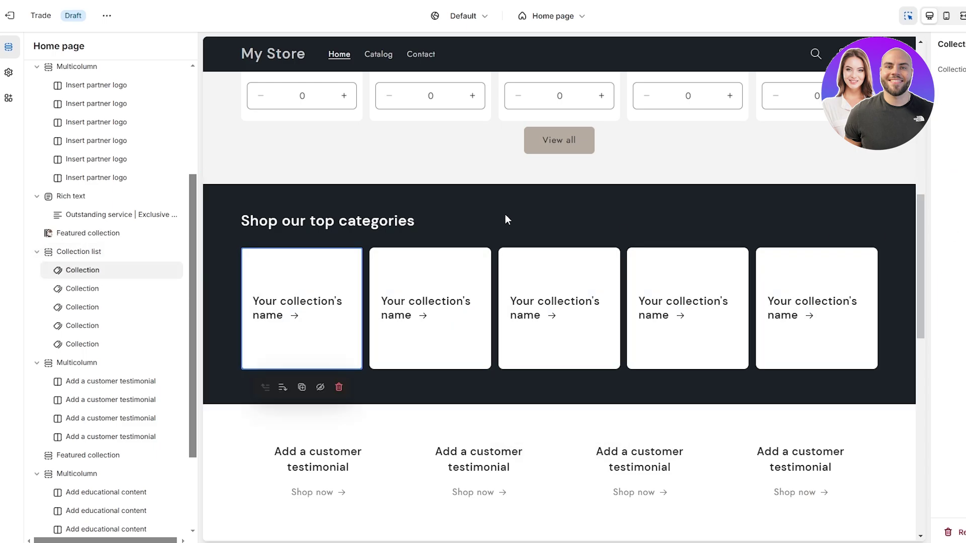
left_click(88, 257)
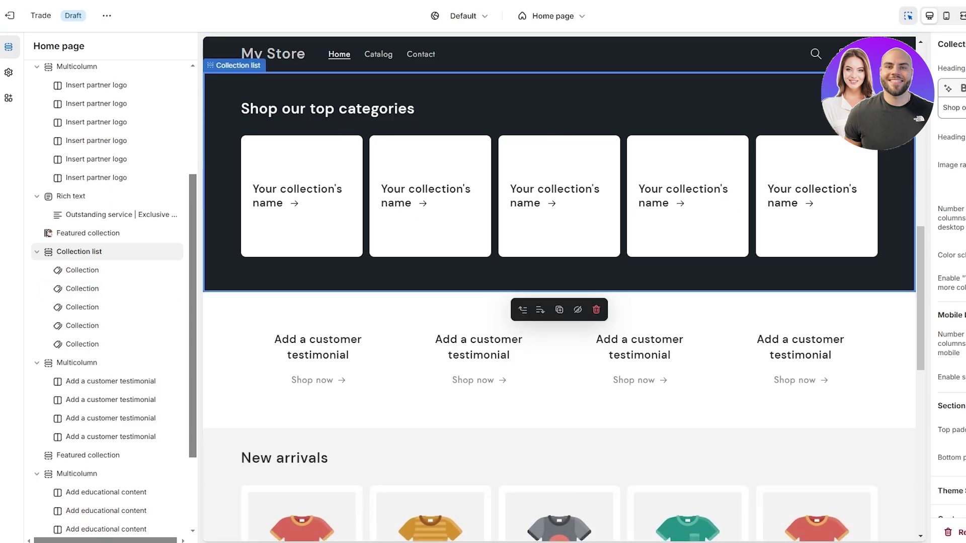
left_click(158, 306)
left_click(159, 307)
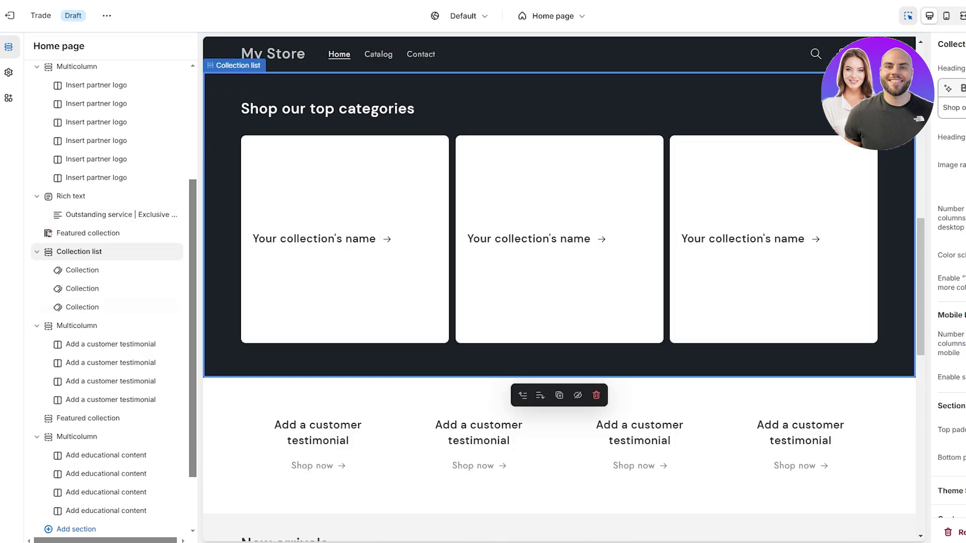
- Assign the Jewelry collection to the first Shop our top categories block and remove the surplus fourth block
left_click(117, 261)
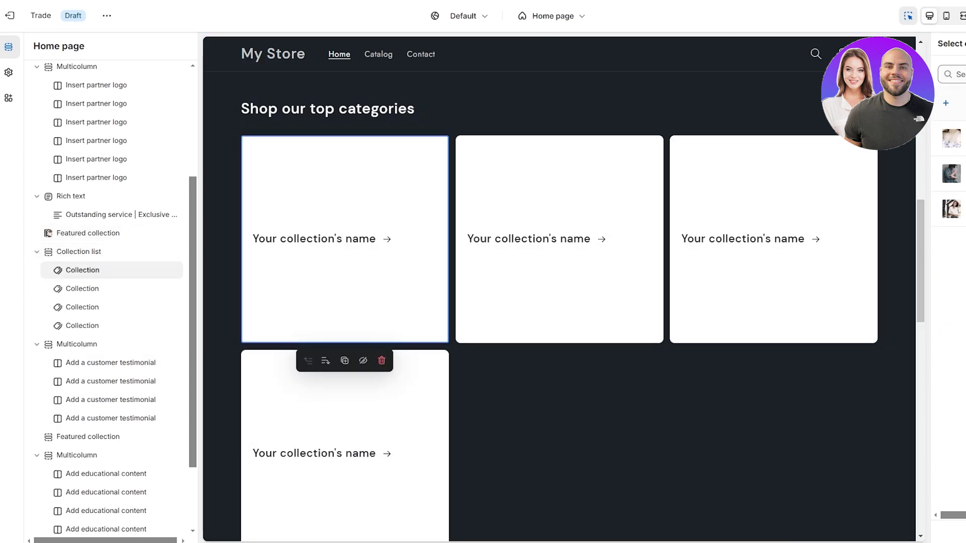
left_click(951, 138)
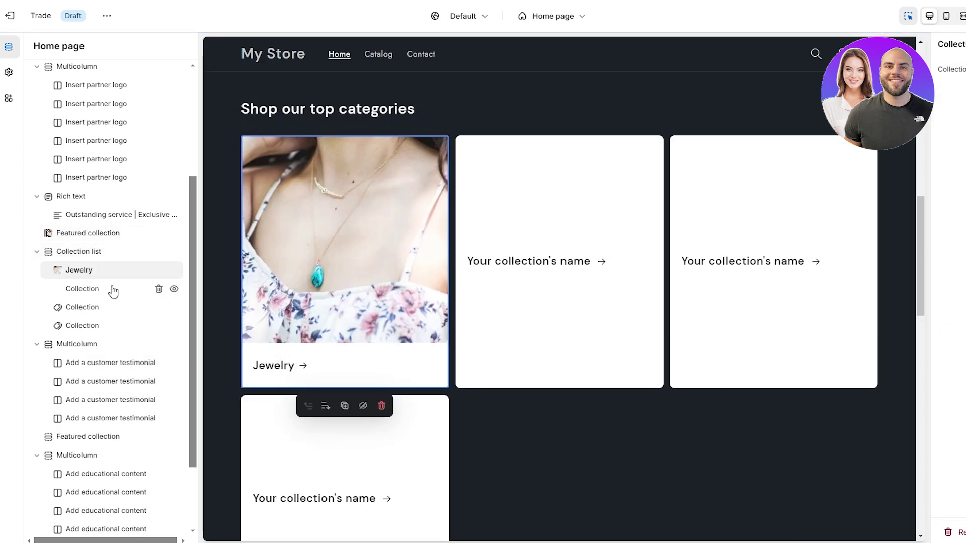
left_click(158, 326)
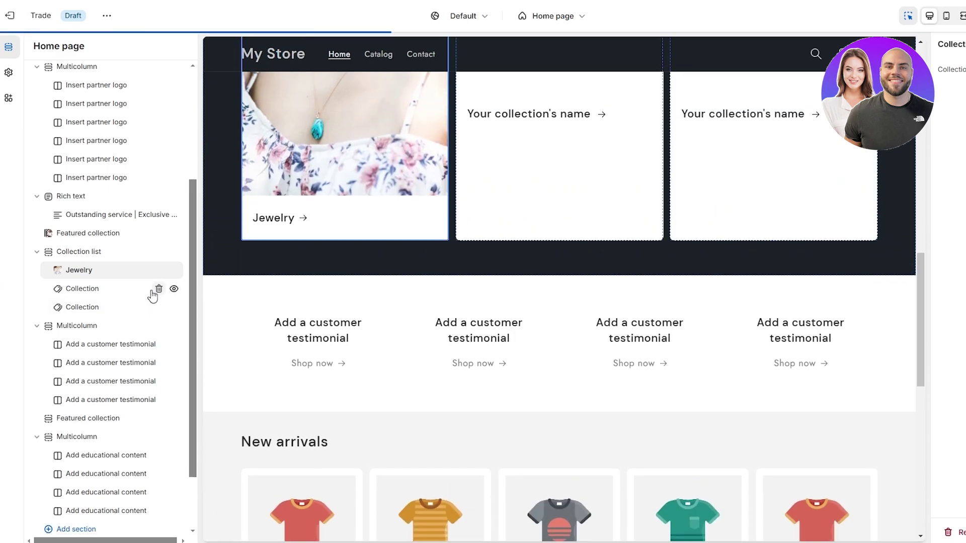
- Assign Mens to the second collection block and Women to the third, and remove the leftover empty block
left_click(124, 292)
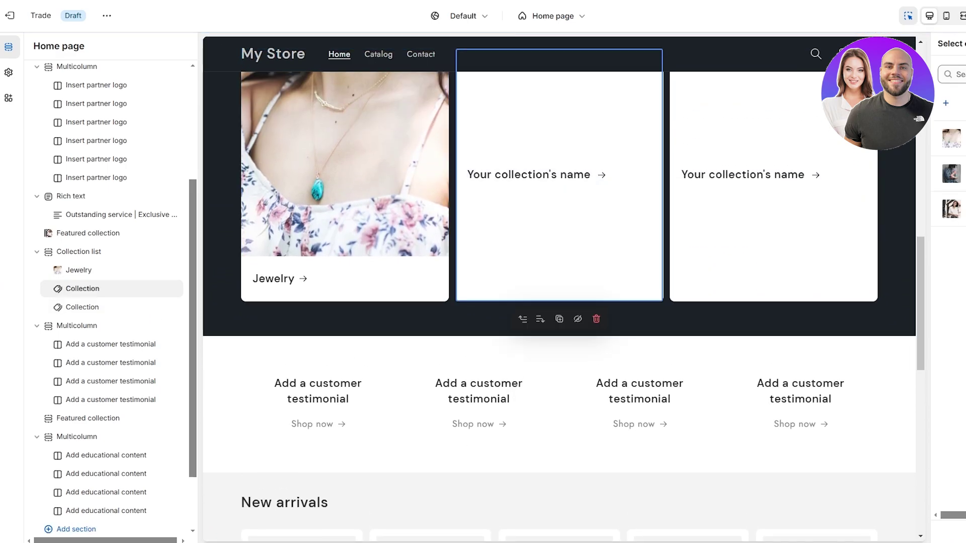
left_click(951, 173)
left_click(75, 307)
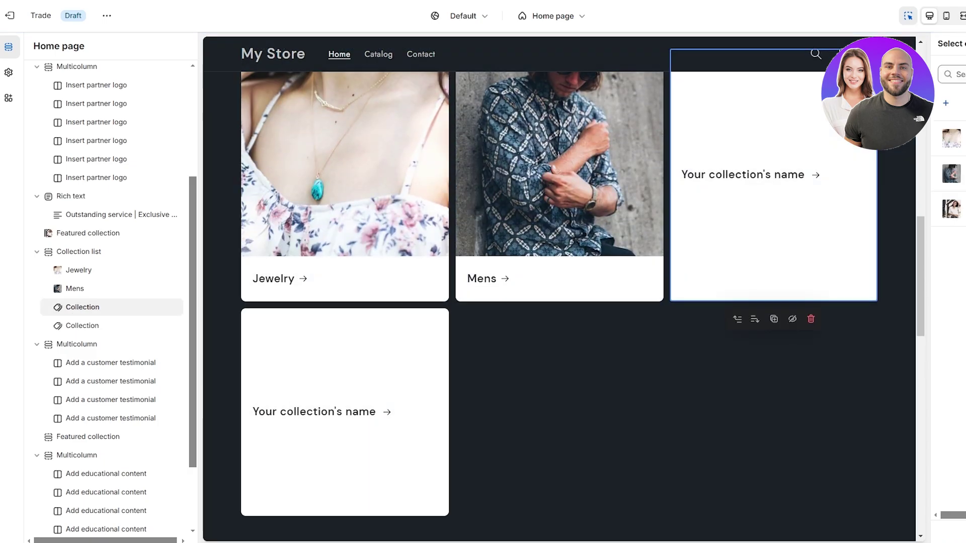
left_click(951, 209)
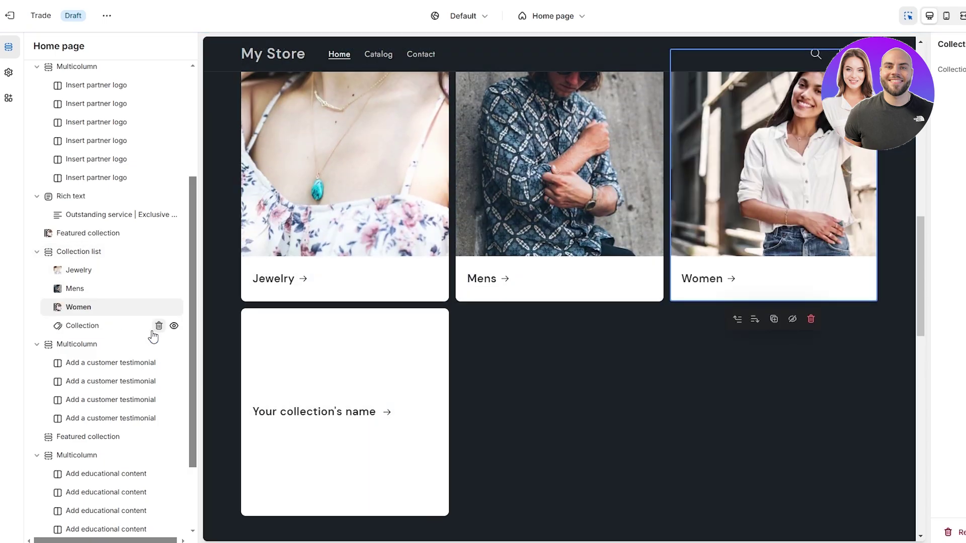
left_click(159, 326)
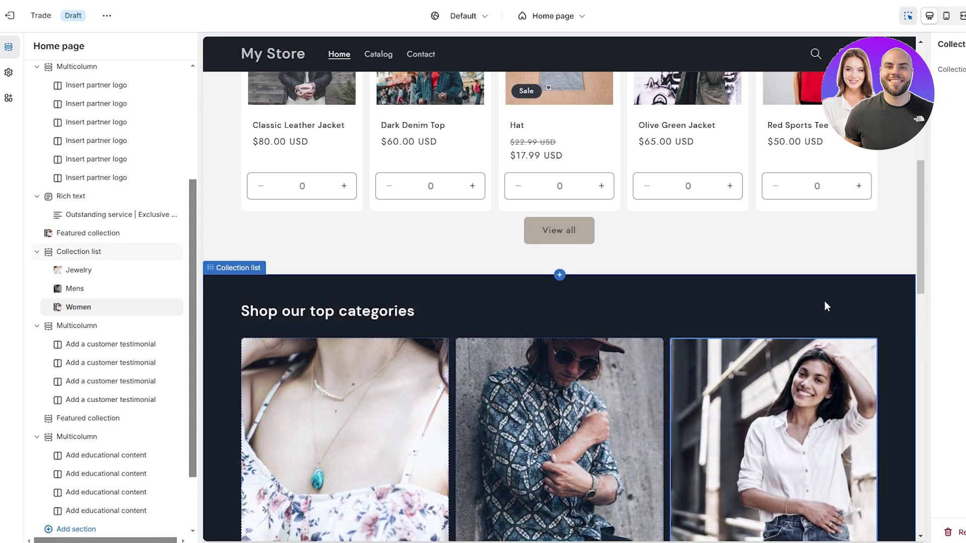
- Open the first customer testimonial column and examine its image source, heading and description settings
scroll(526, 266, "down", 2)
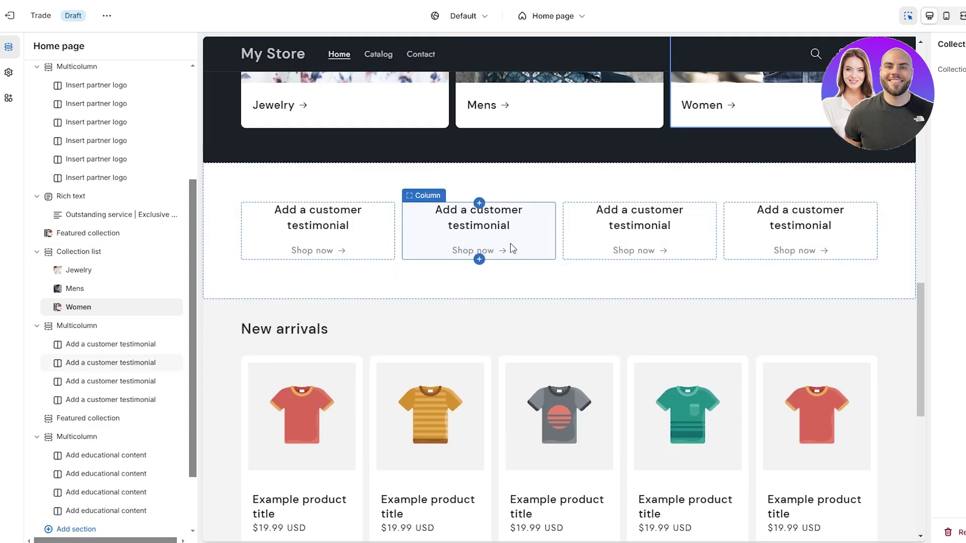
left_click(78, 325)
left_click(317, 231)
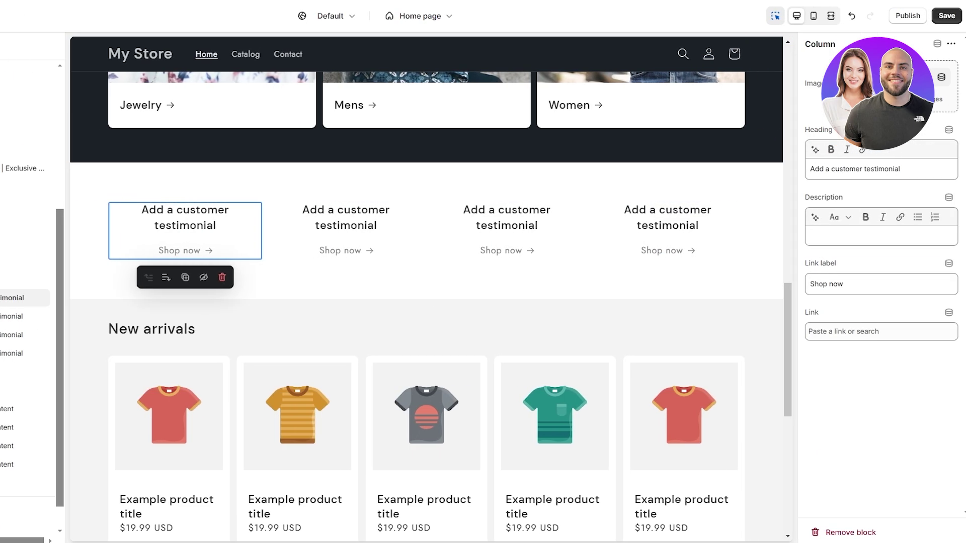
left_click(942, 78)
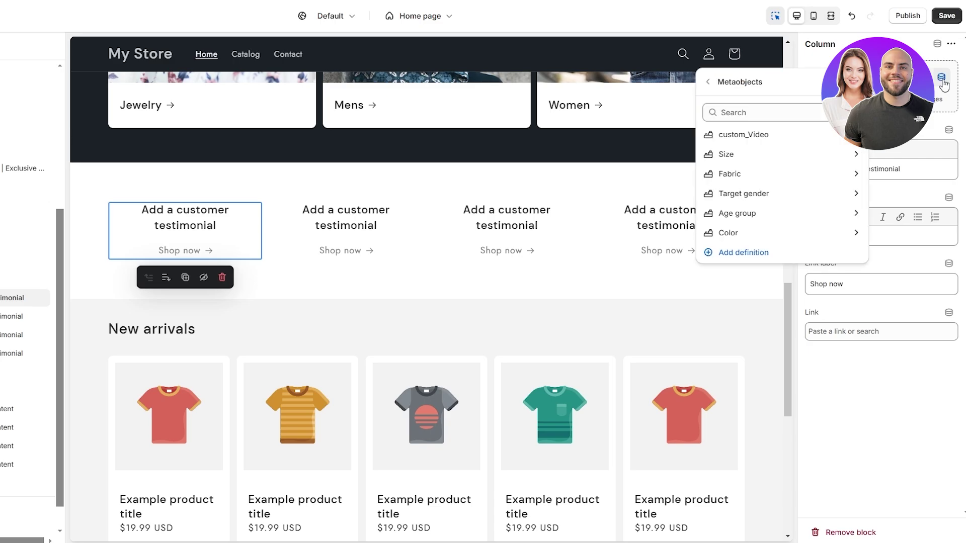
left_click(942, 79)
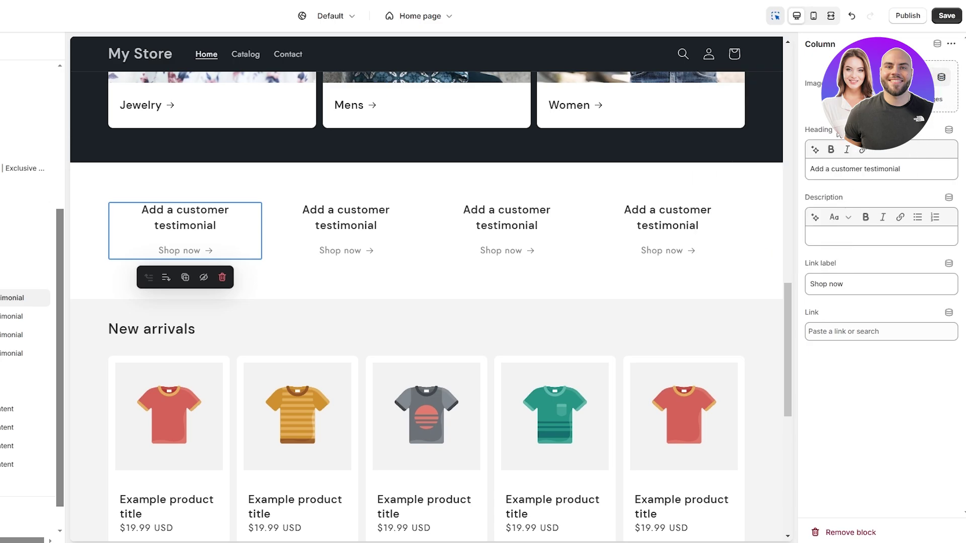
triple_click(828, 173)
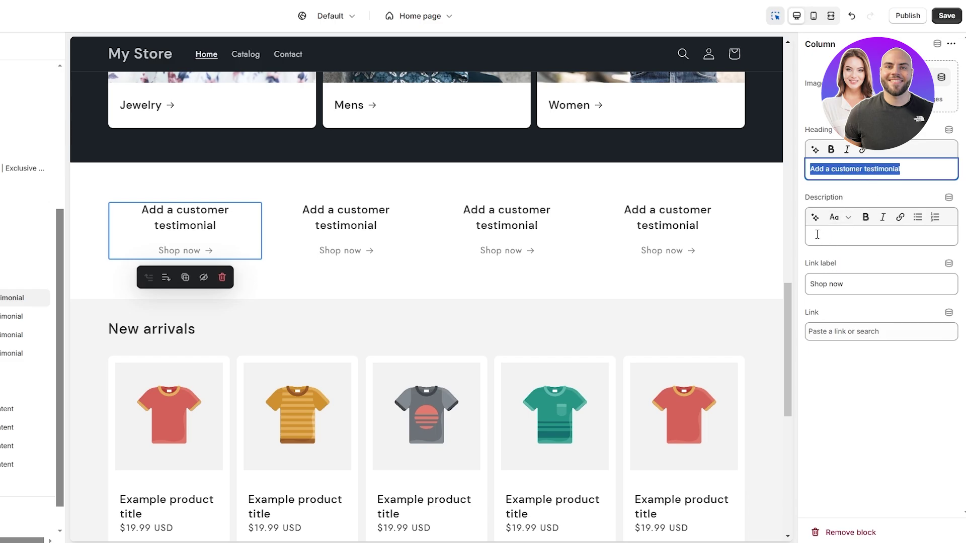
left_click(850, 235)
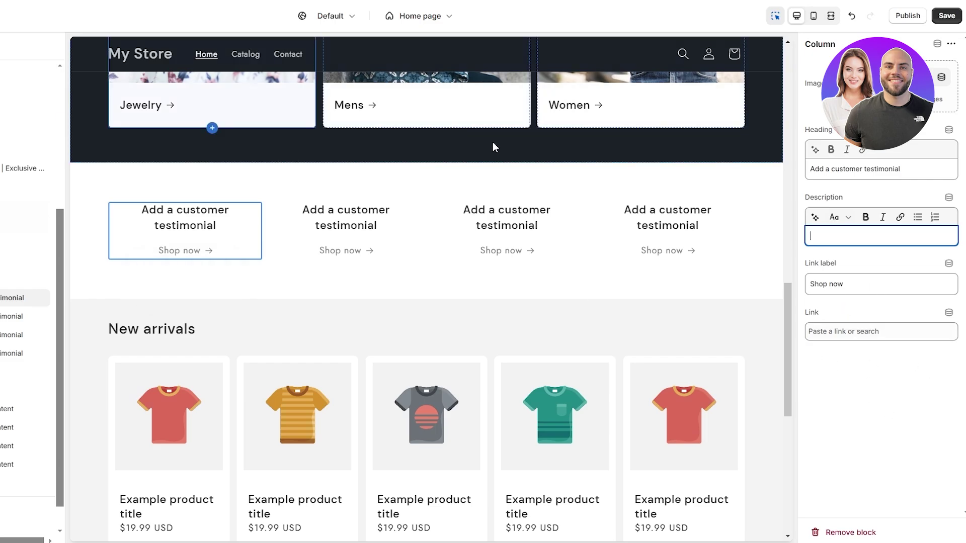
- Look over the home page sections from Proven bestsellers and the top categories down to New arrivals, educational content and footer
scroll(720, 280, "down", 5)
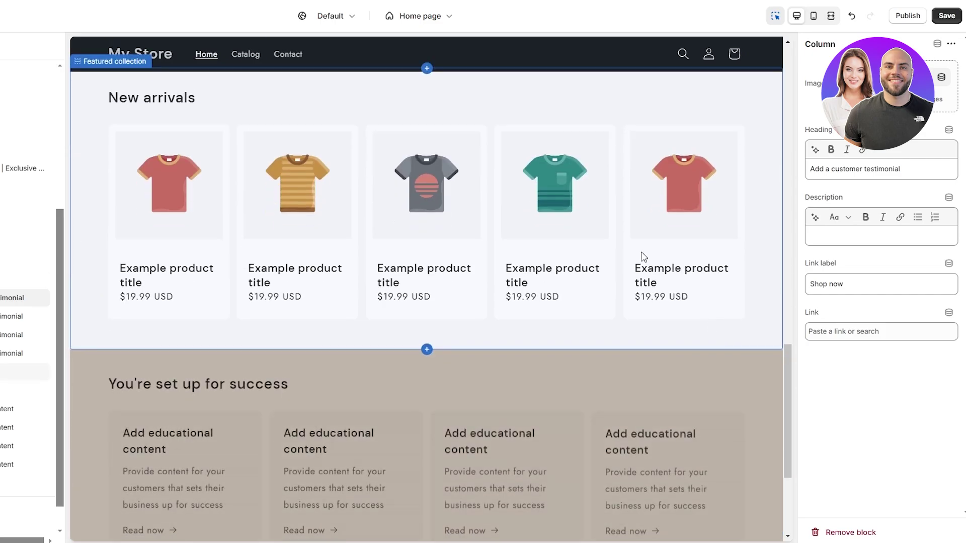
scroll(376, 269, "up", 4)
scroll(224, 258, "up", 20)
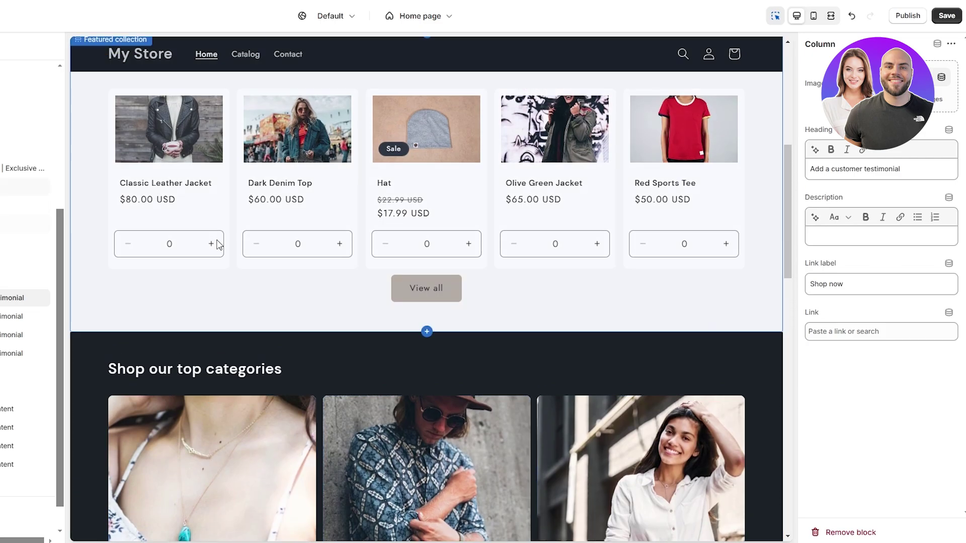
scroll(219, 264, "down", 15)
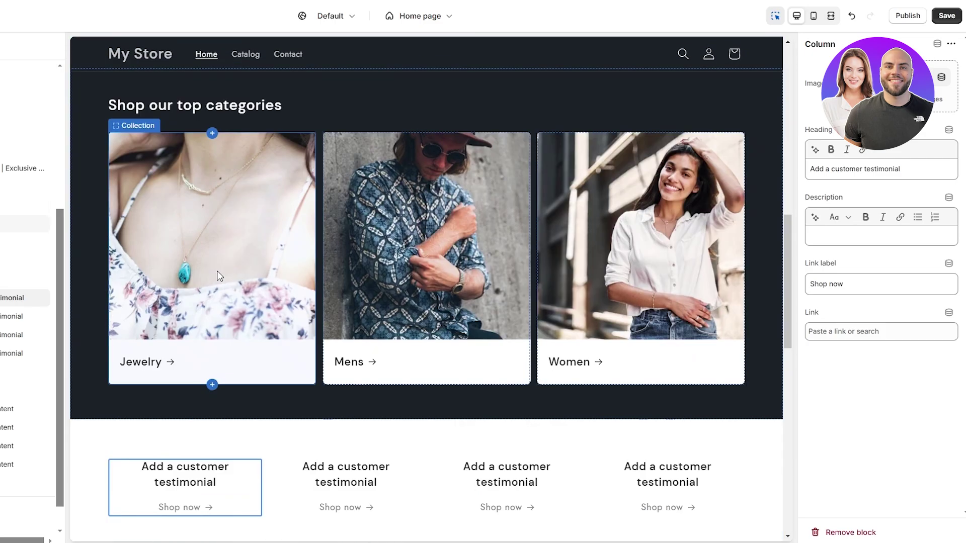
scroll(220, 275, "up", 4)
scroll(197, 262, "down", 6)
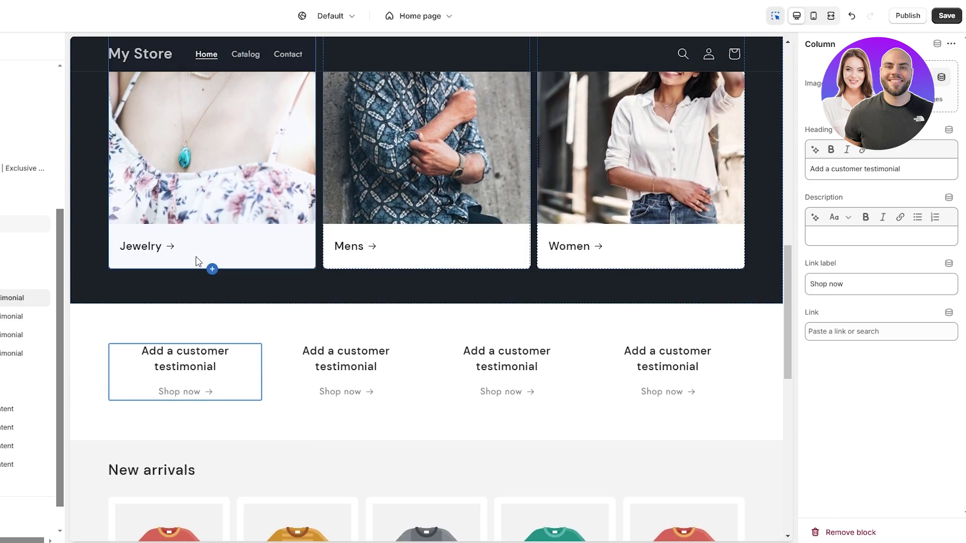
scroll(198, 264, "down", 7)
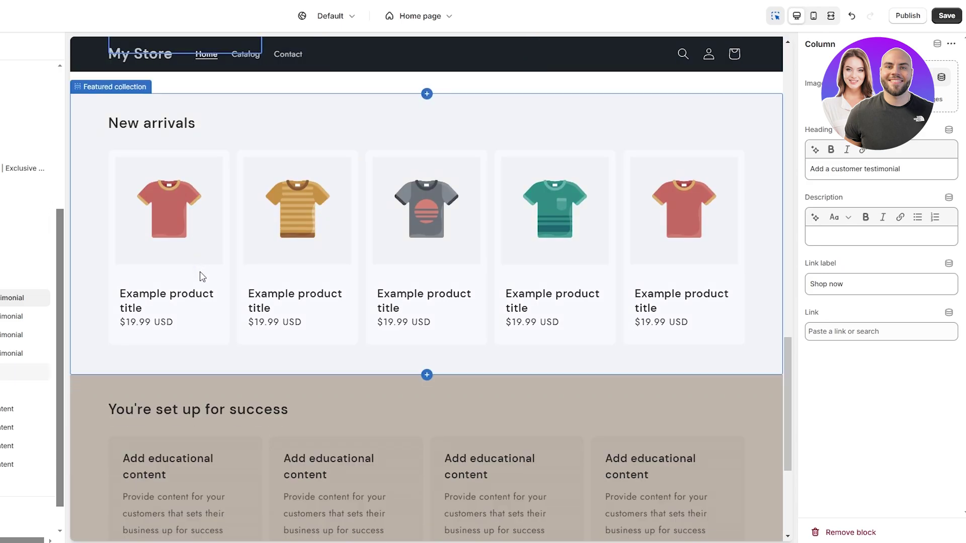
scroll(202, 276, "down", 5)
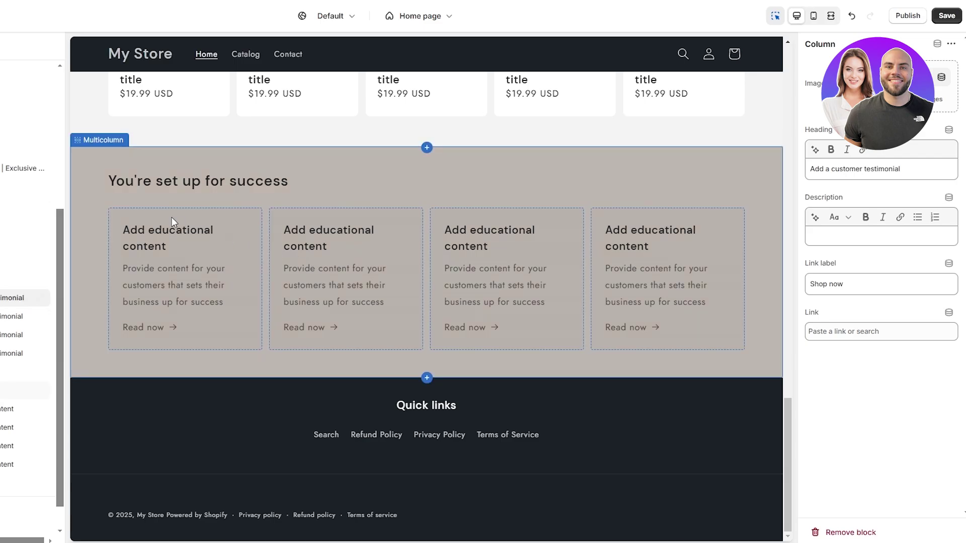
scroll(269, 224, "up", 5)
scroll(395, 402, "down", 4)
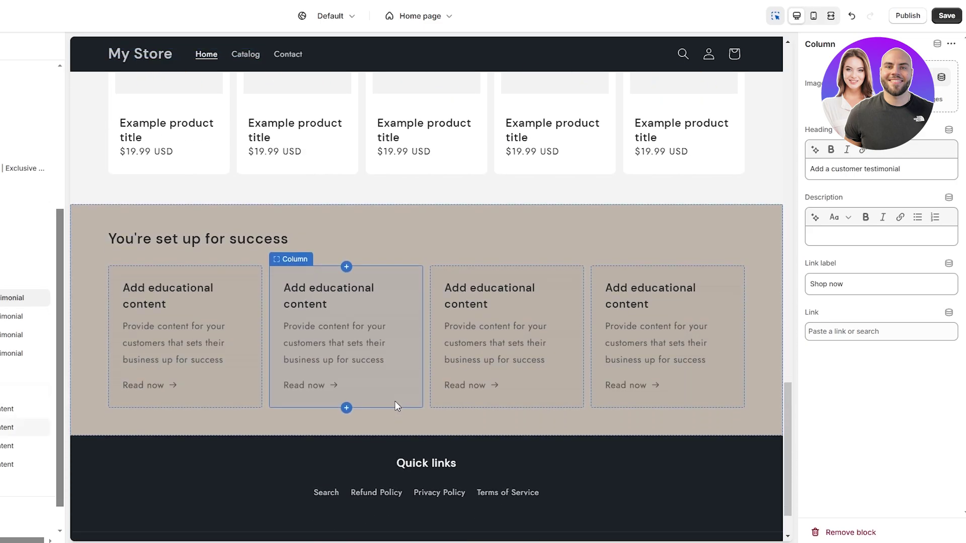
scroll(267, 317, "down", 1)
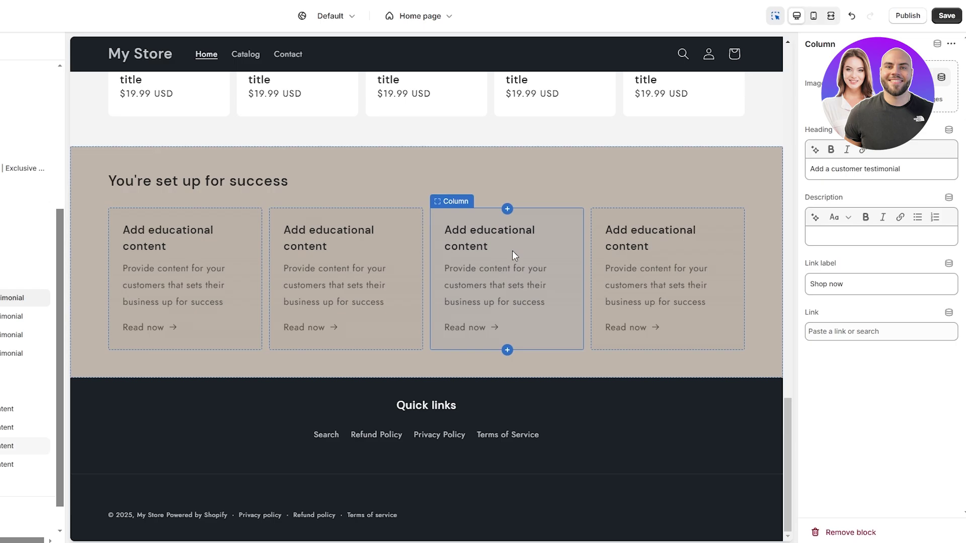
- Check the upper home page sections up to the banner and save the theme changes
scroll(554, 315, "up", 15)
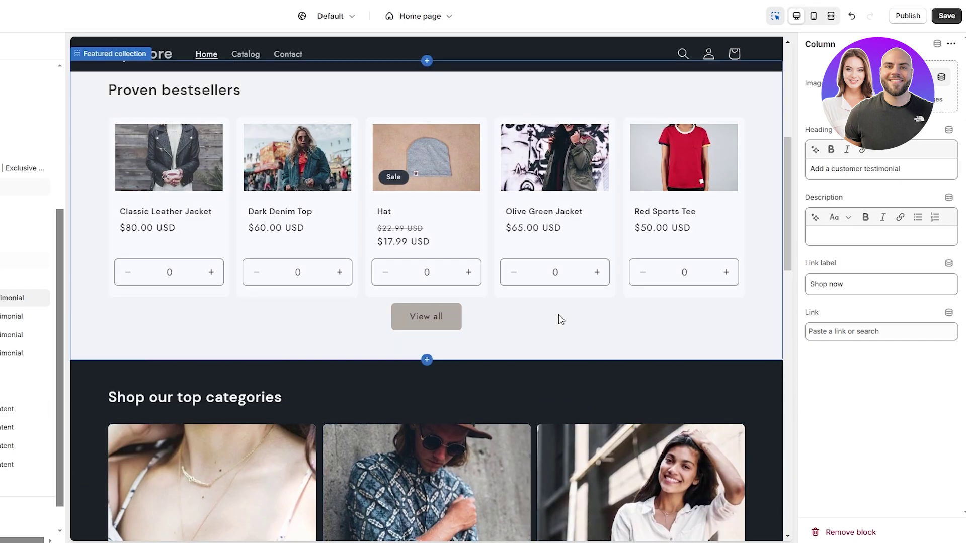
scroll(562, 319, "up", 7)
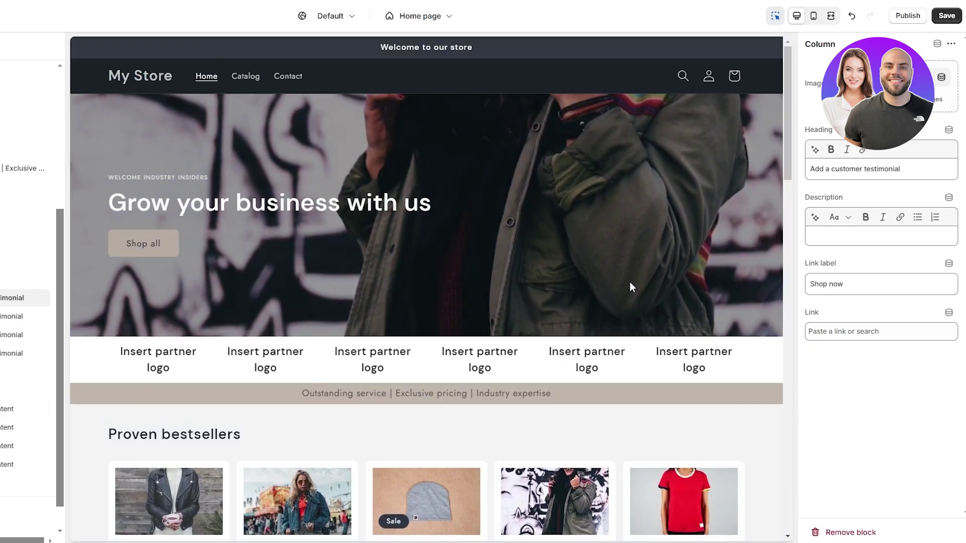
left_click(946, 17)
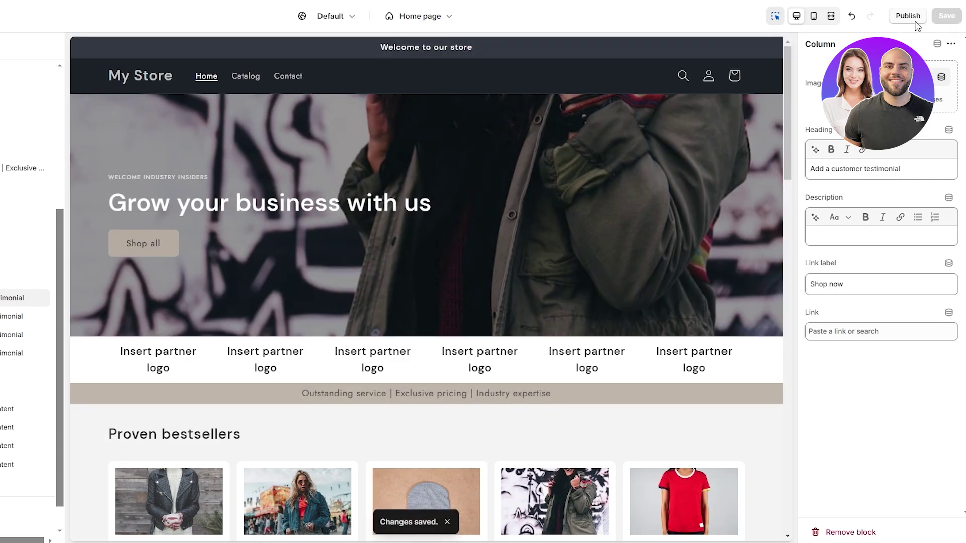